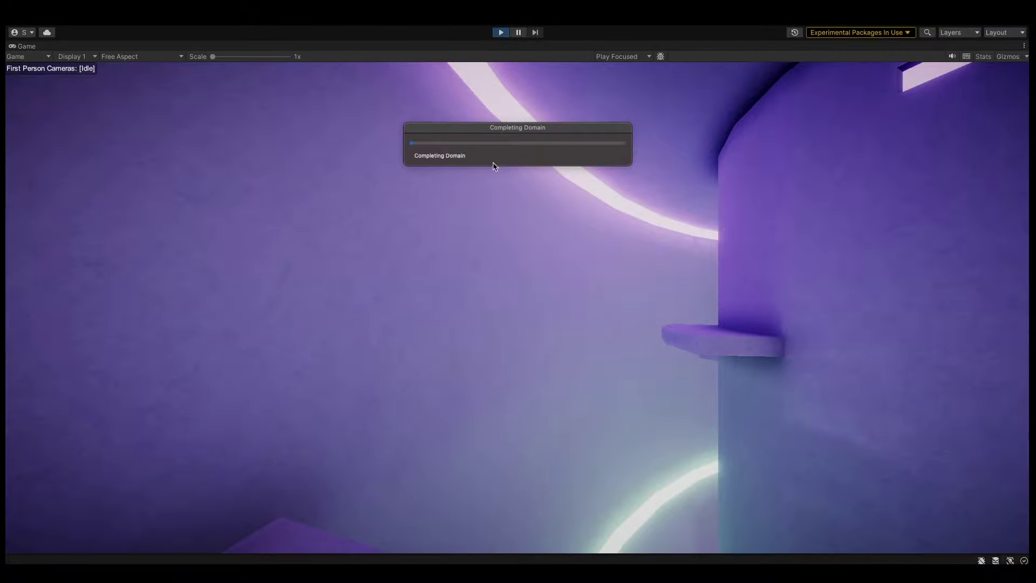
Run the scene and capture the Game view to look around in first person.
click(426, 240)
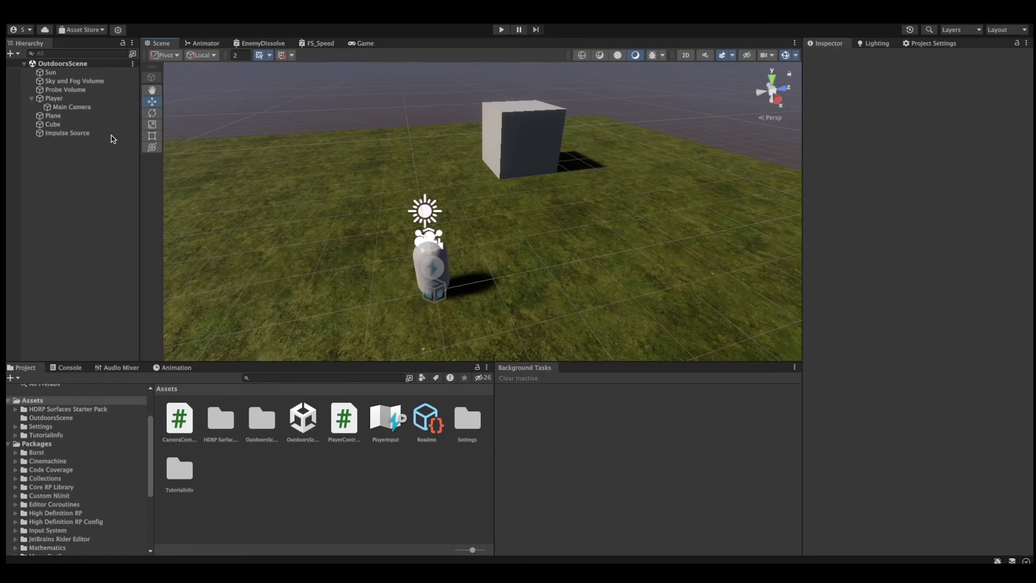
Parent Main Camera under the Player object in the Hierarchy and save the scene.
click(54, 98)
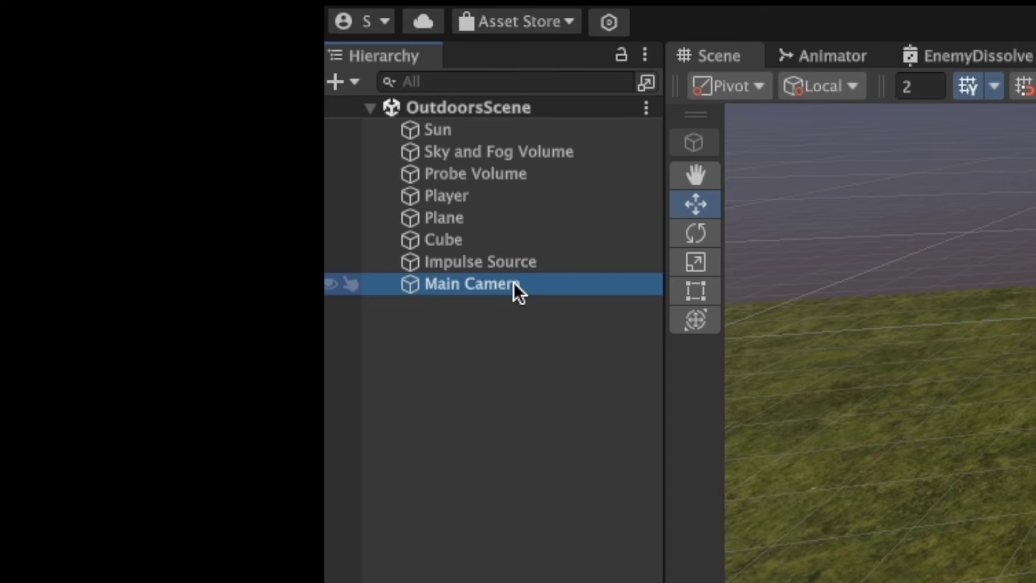
drag(171, 167, 170, 140)
drag(516, 250, 515, 252)
key(super+s)
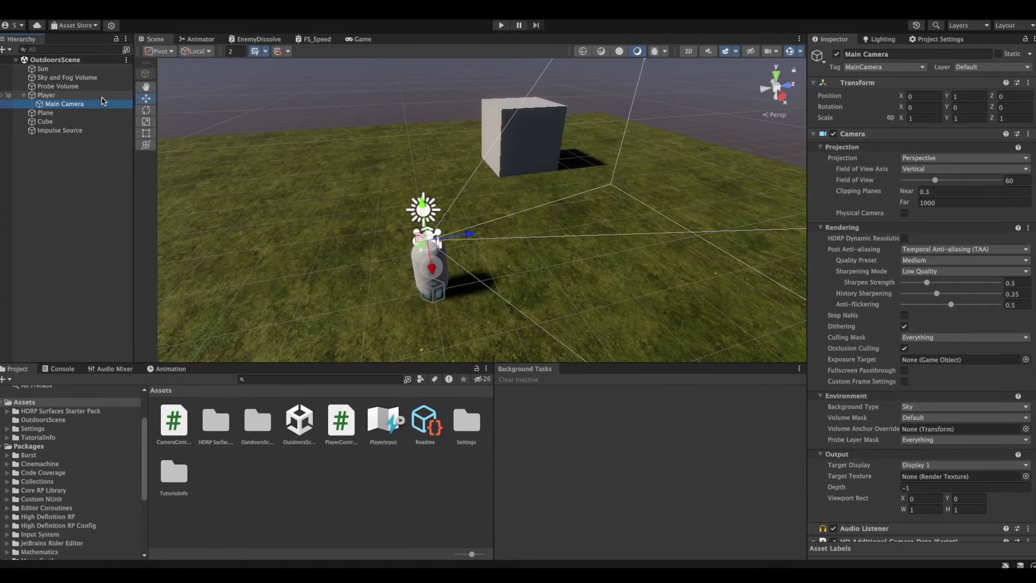
scroll(824, 308, down, 3)
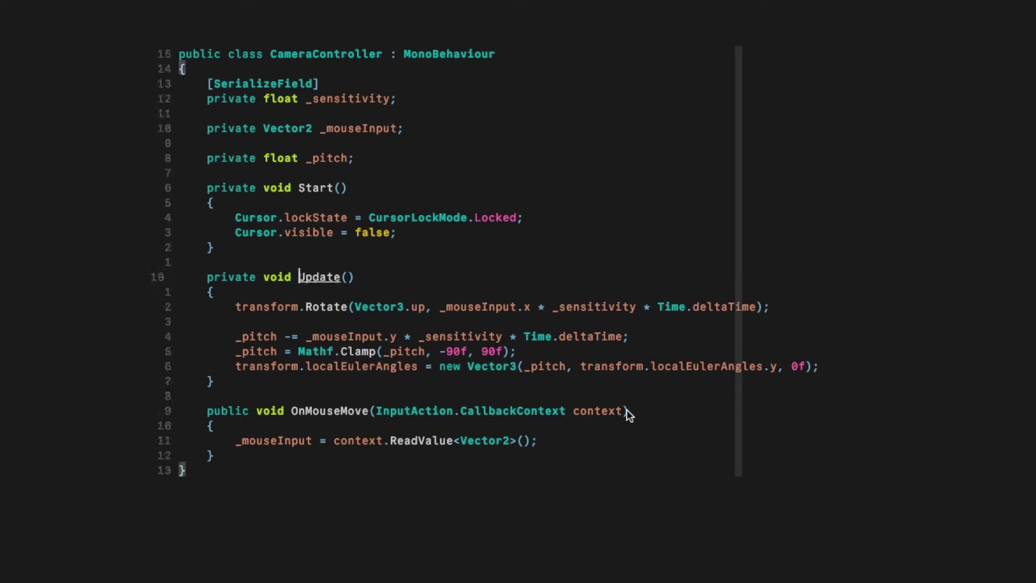
Rename the camera controller's Update() to FixedUpdate() and jump to the end of the file.
text(Fixed)
key(Escape)
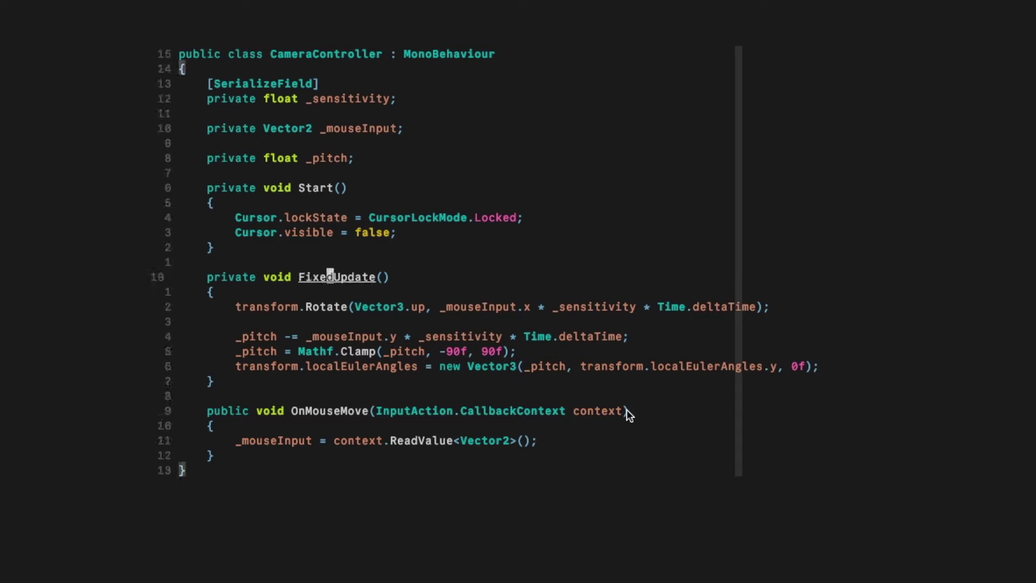
key(shift+g)
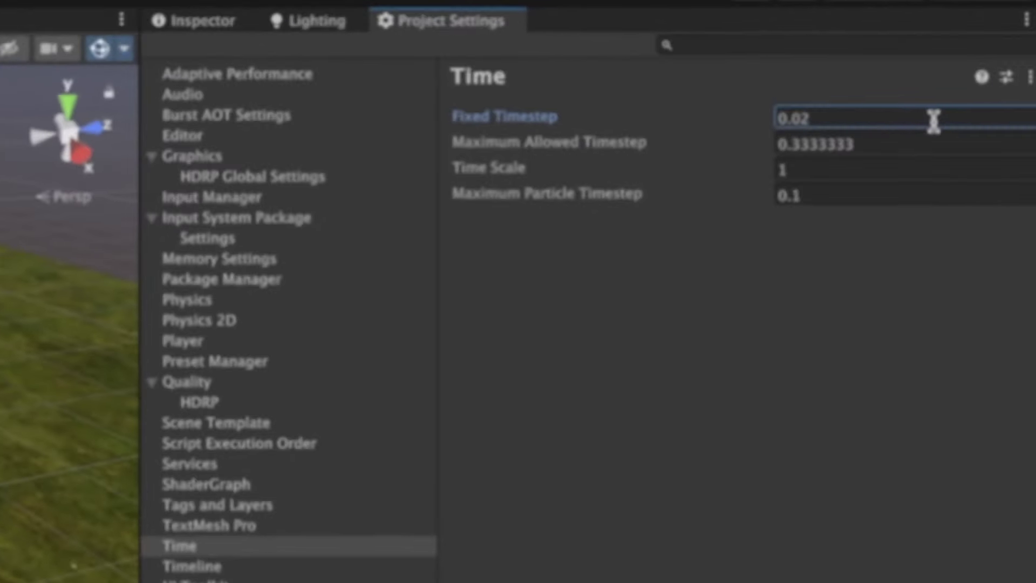
Set Fixed Timestep to 0.1 and test it in Play mode.
click(936, 120)
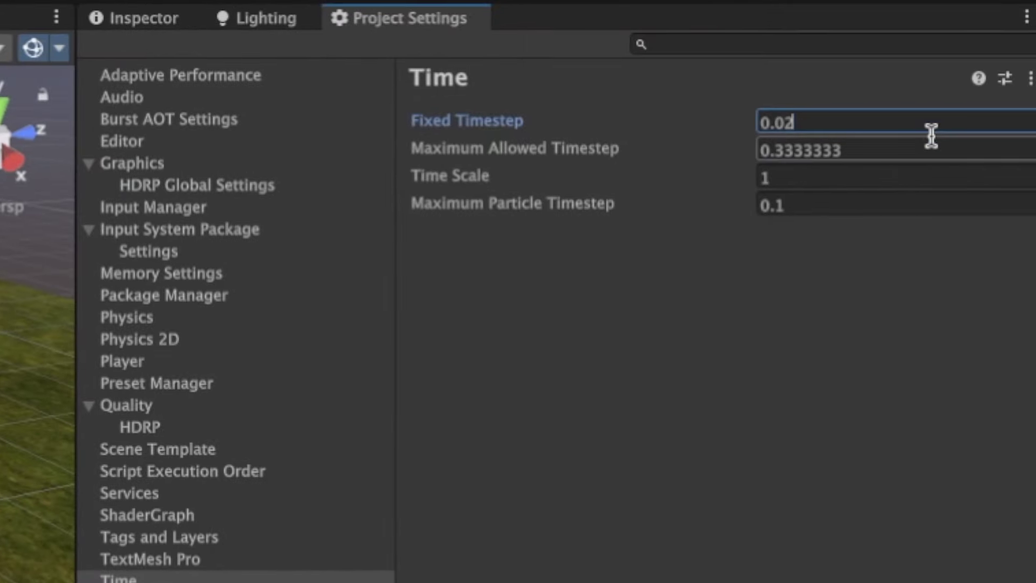
key(BackSpace)
key(BackSpace)
text(1)
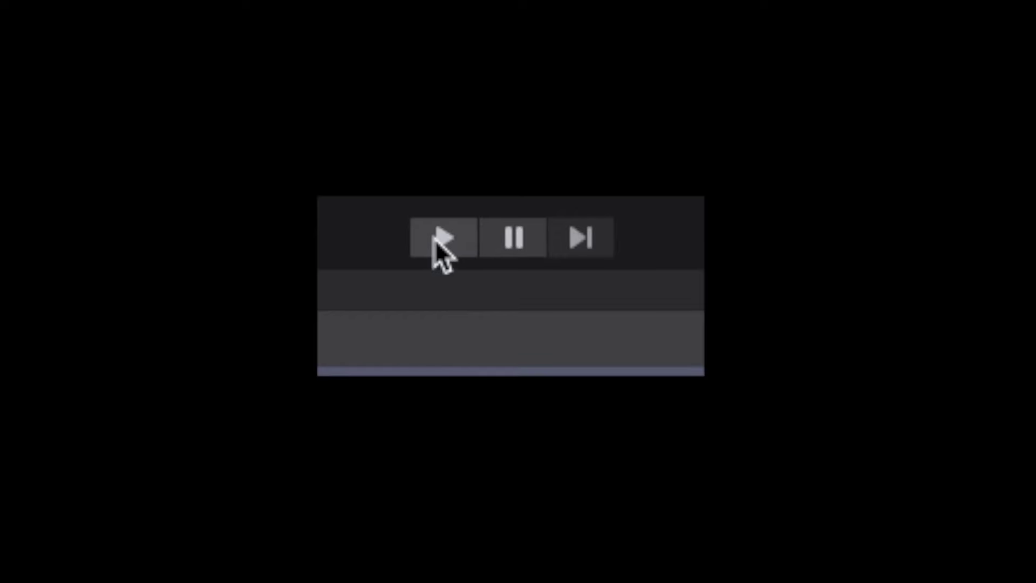
click(435, 240)
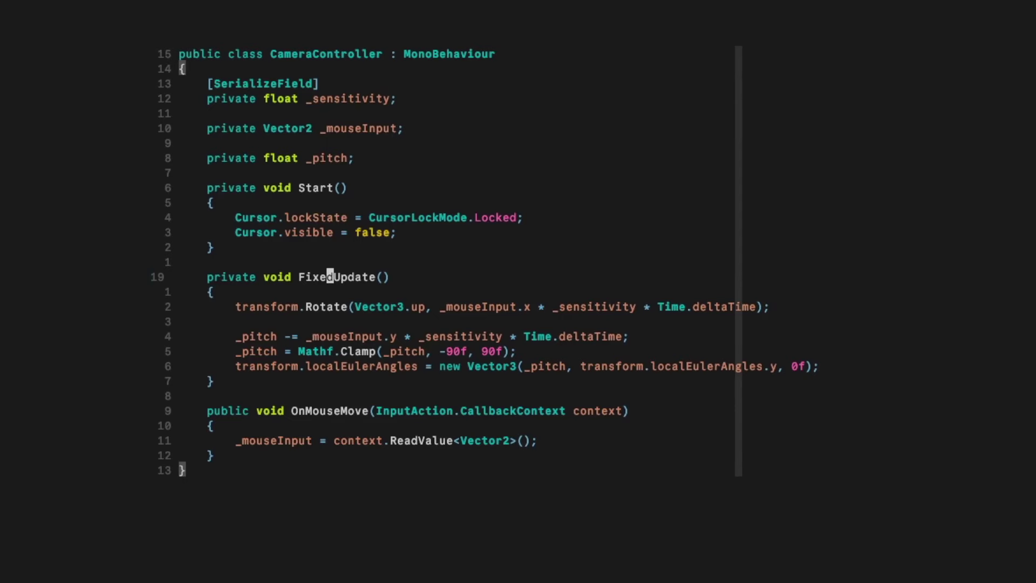
Delete 'Fixed' so the camera method is named Update again.
key(d)
key(b)
key(x)
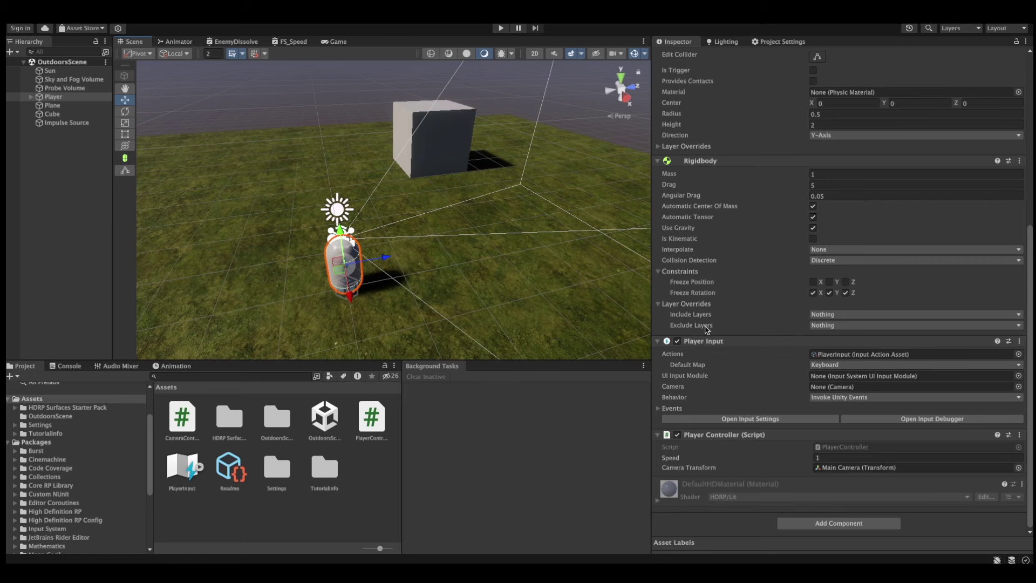
Set the Player Rigidbody to Interpolate, test in Play mode, and rename Update to LateUpdate.
scroll(707, 330, up, 1)
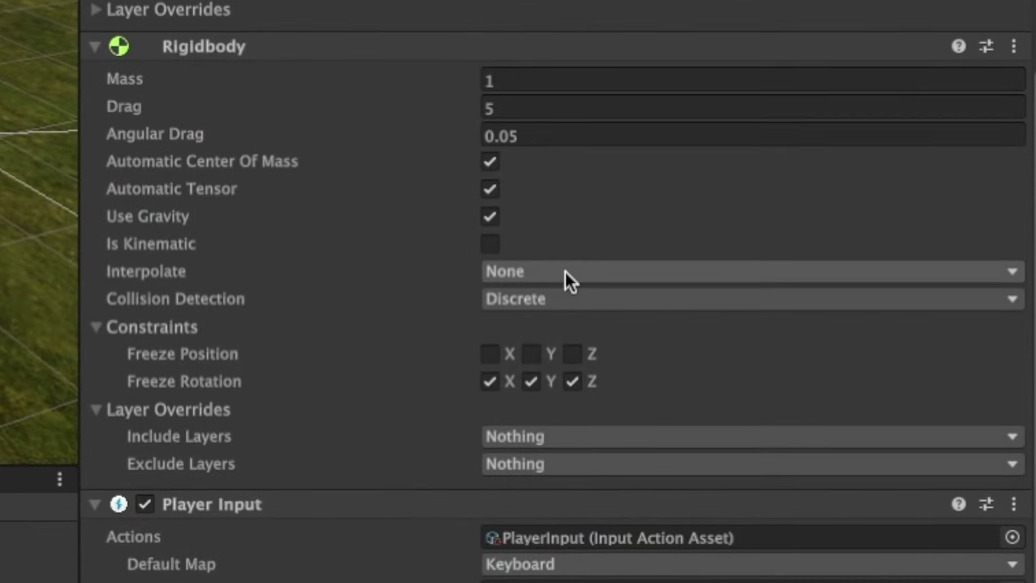
click(565, 271)
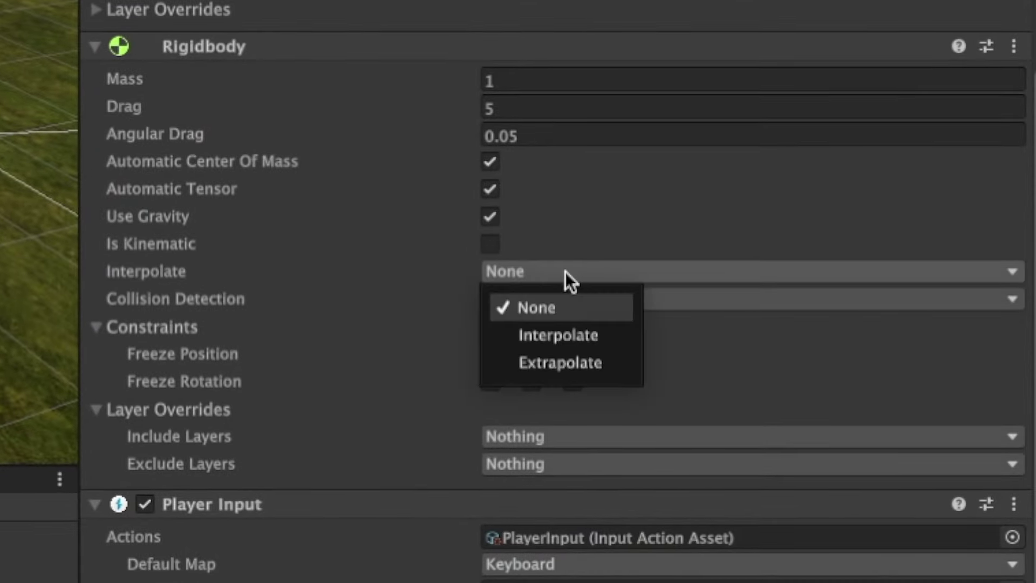
click(576, 338)
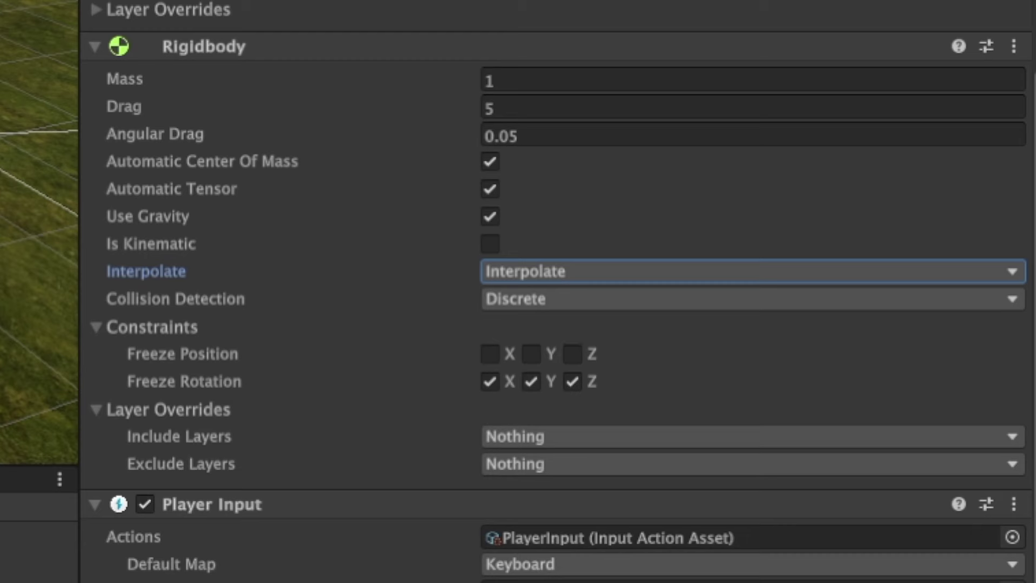
click(501, 28)
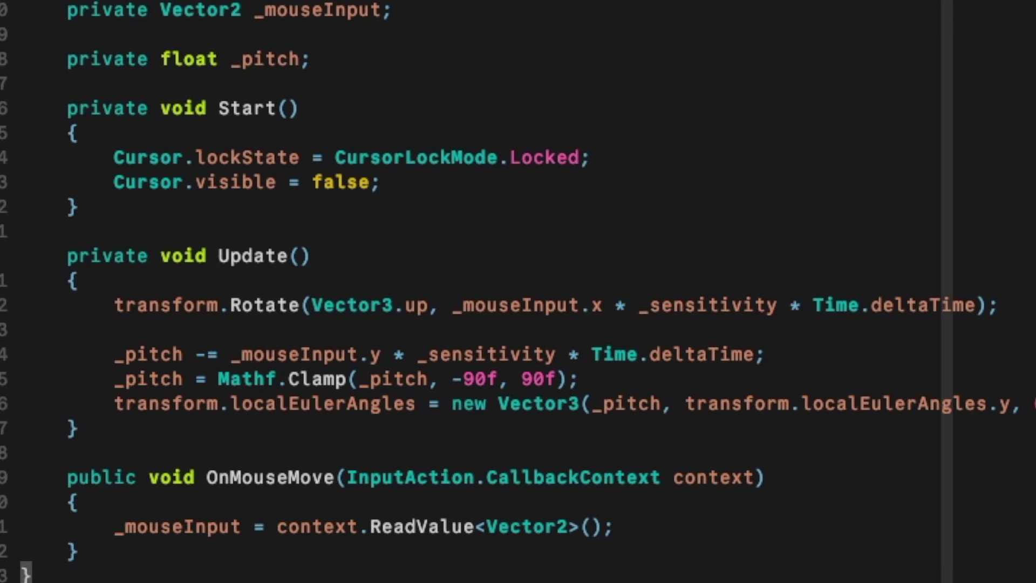
text(Late)
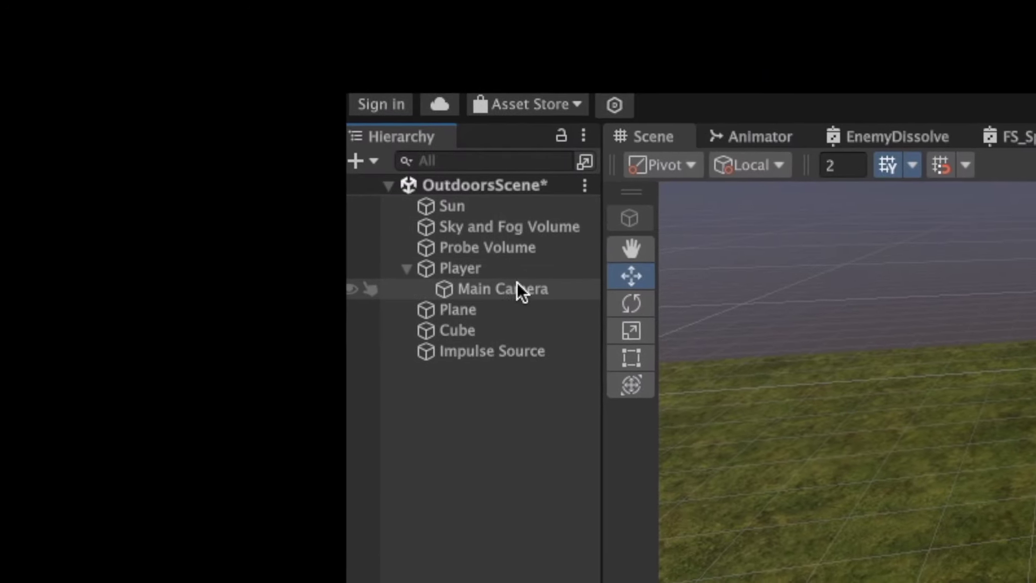
drag(517, 283, 503, 397)
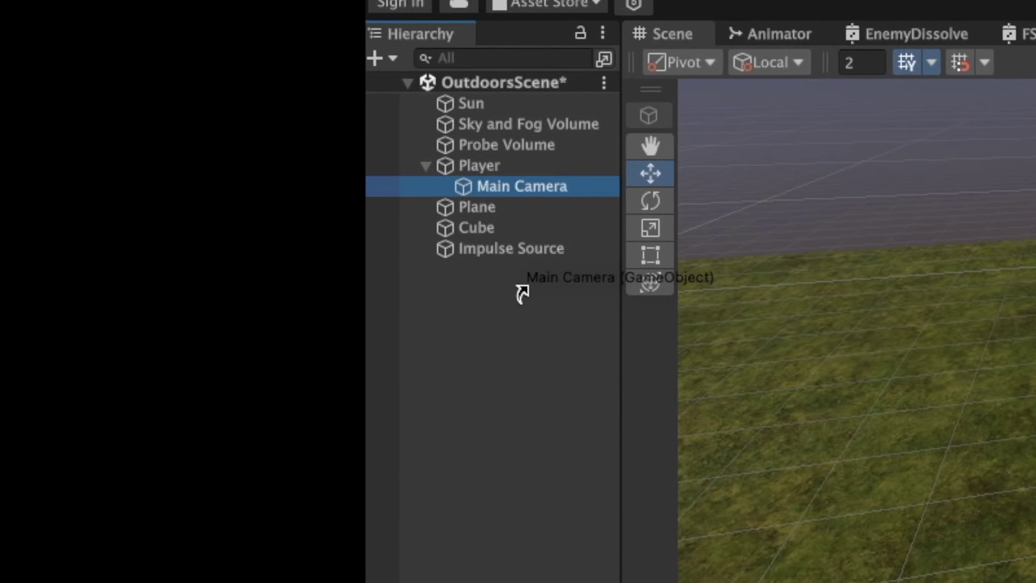
Move Main Camera to the Hierarchy root, set VSync Count to Every Second V Blank, and type Vector3.SmoothDamp(.
drag(517, 287, 516, 286)
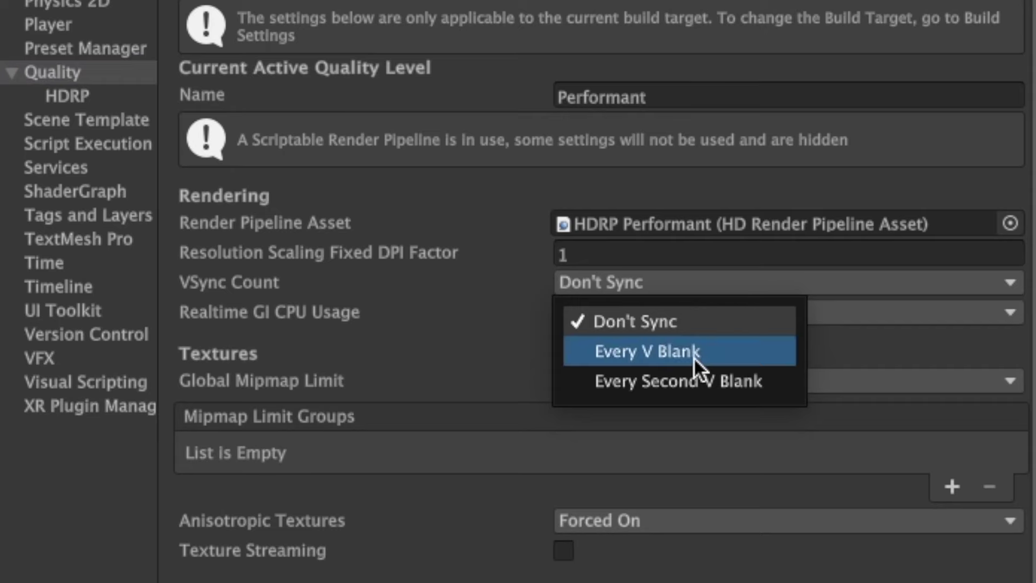
click(694, 357)
click(687, 282)
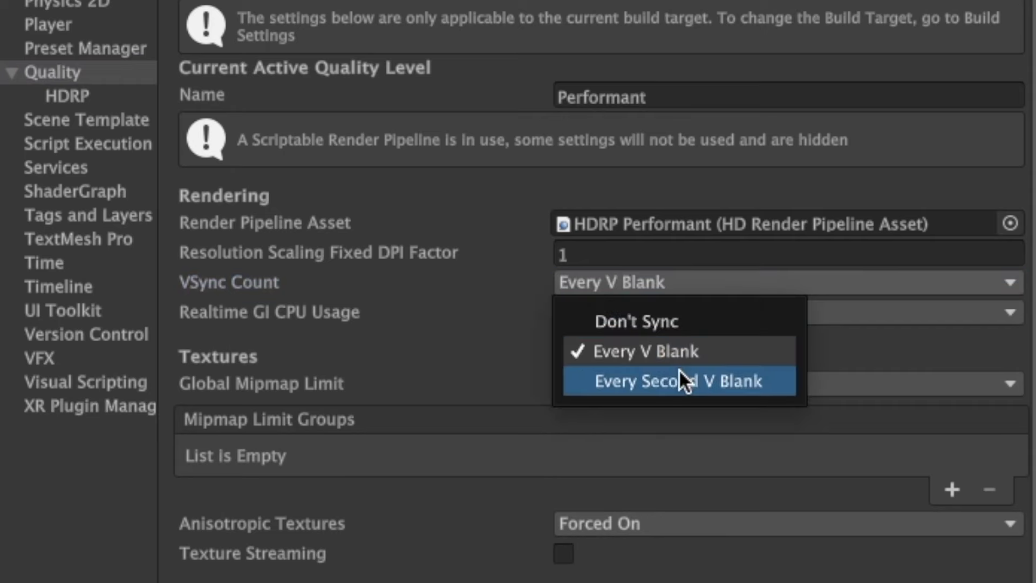
click(680, 378)
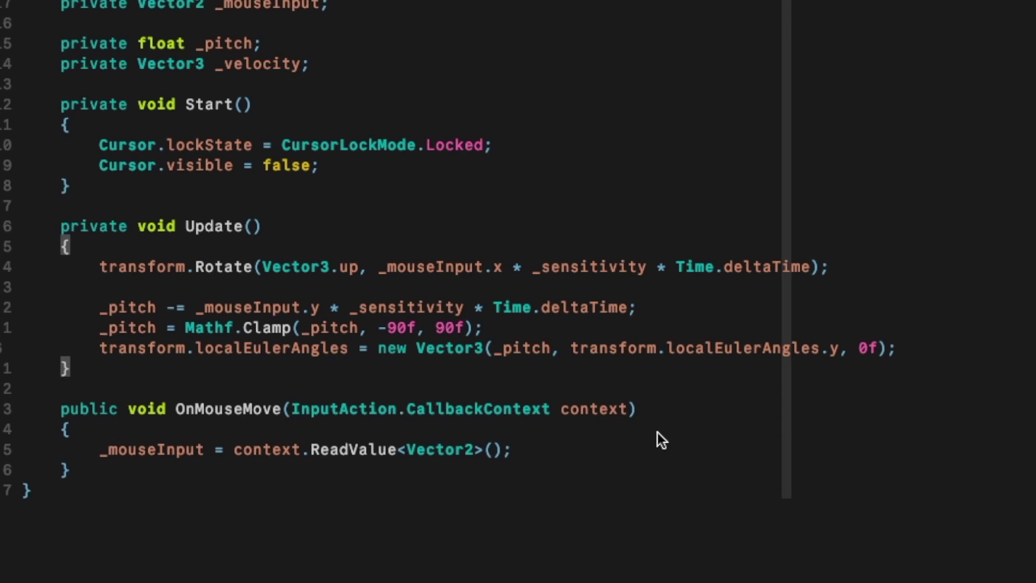
text(Vector3.SmoothDamp()
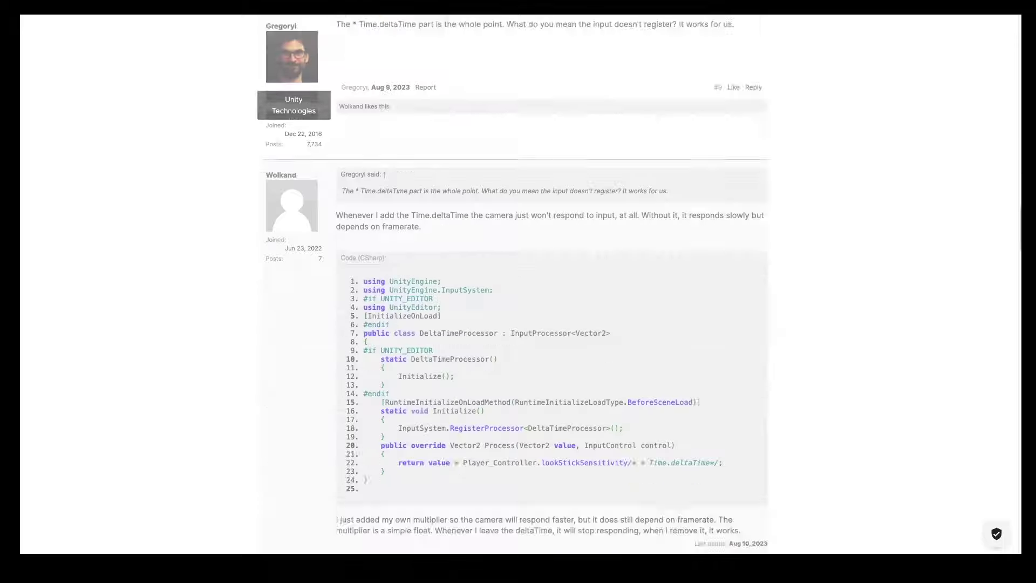
Scroll down to the replies in the CinemachineFreeLook framerate thread.
scroll(518, 292, down, 15)
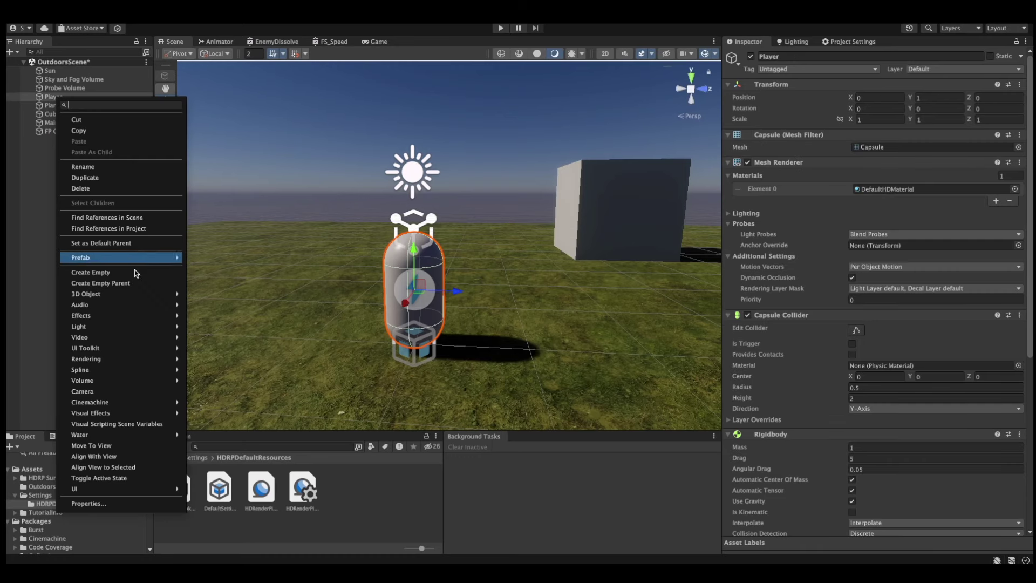
Create an empty child 'Head' under Player with Y position 1.
click(129, 273)
text(Head)
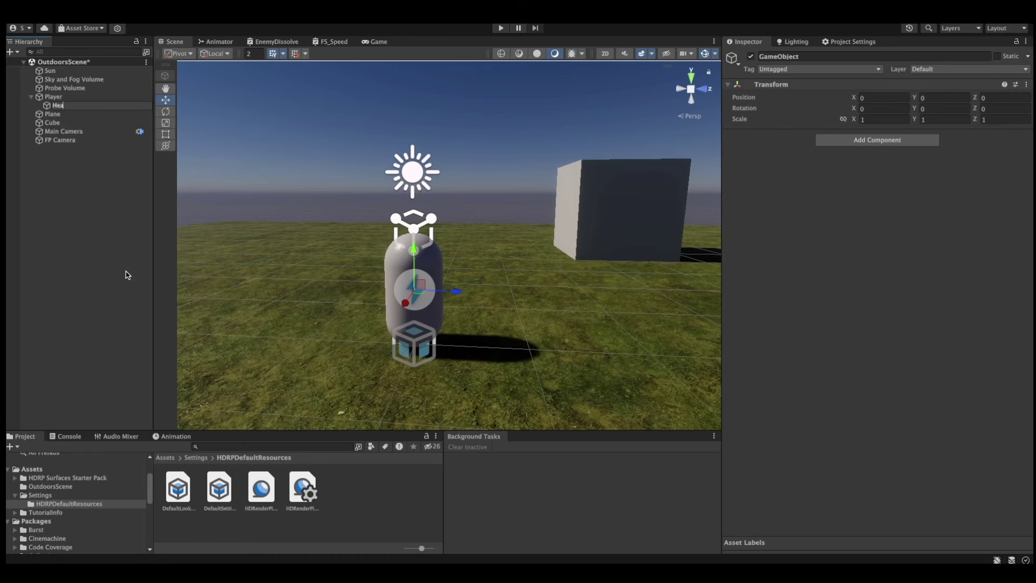
key(Return)
click(938, 101)
text(1)
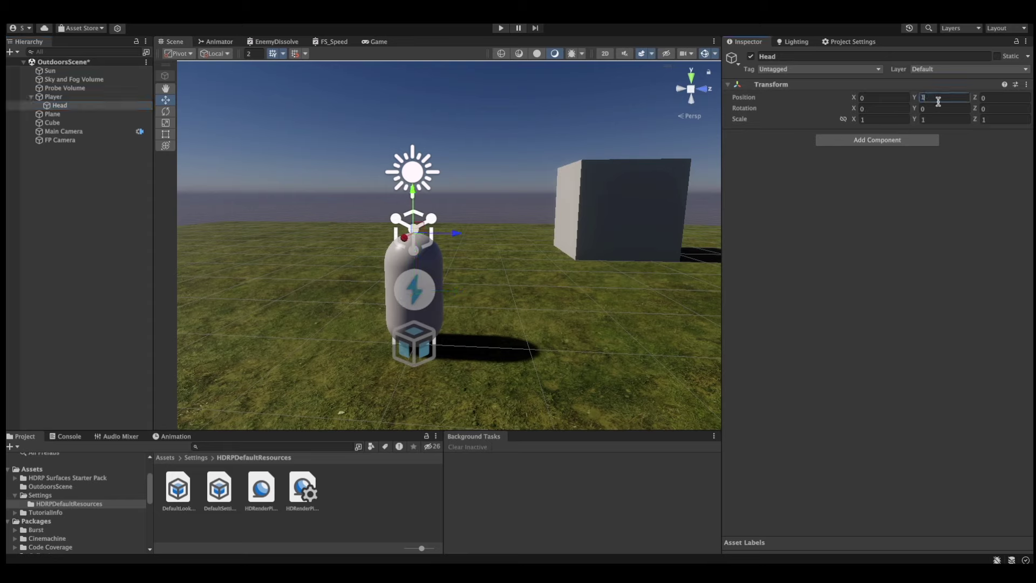
Make FP Camera track Head with Hard Lock To Target position and Pan Tilt rotation.
click(75, 140)
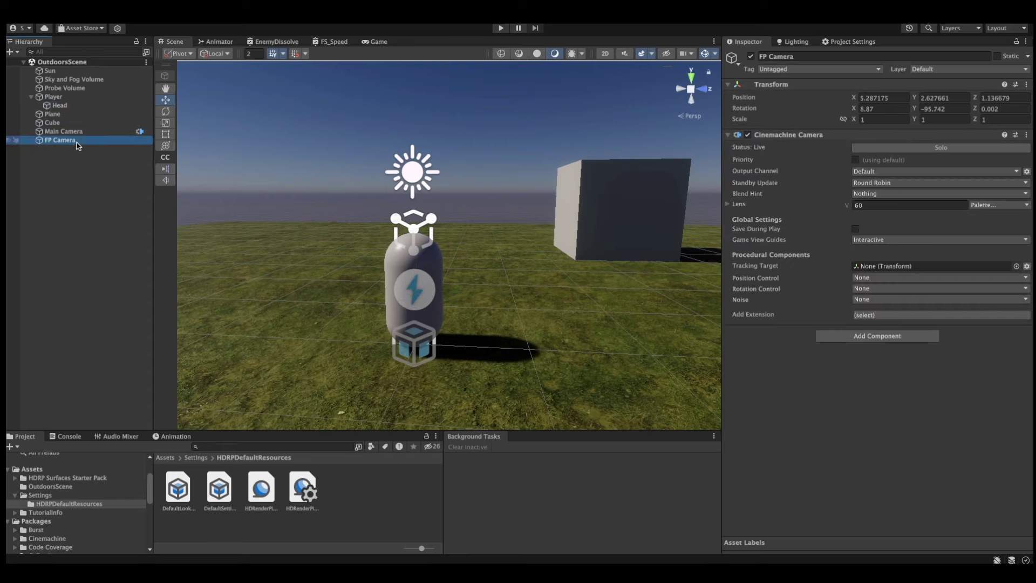
drag(59, 105, 911, 272)
click(885, 278)
click(924, 315)
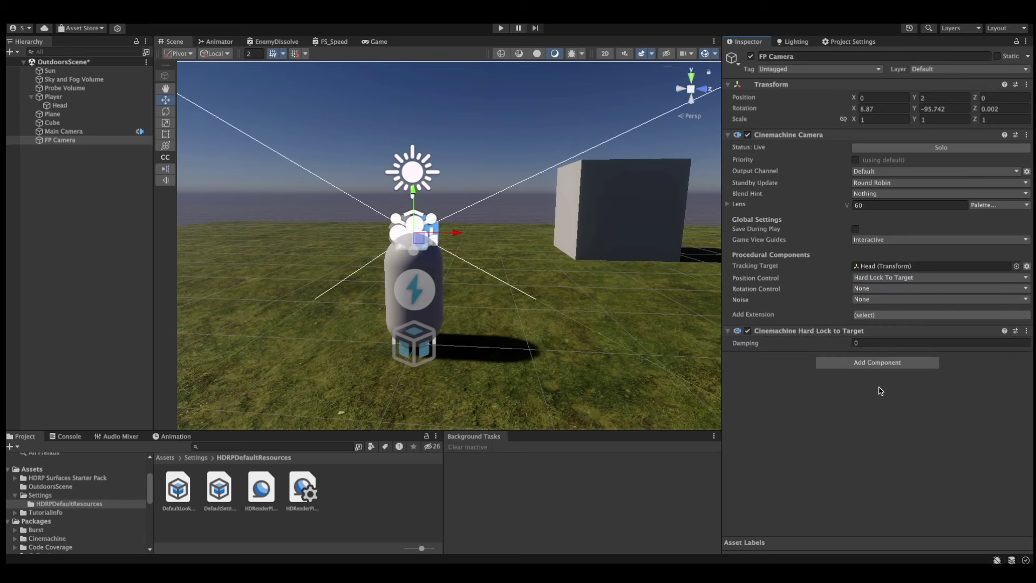
key(ctrl+s)
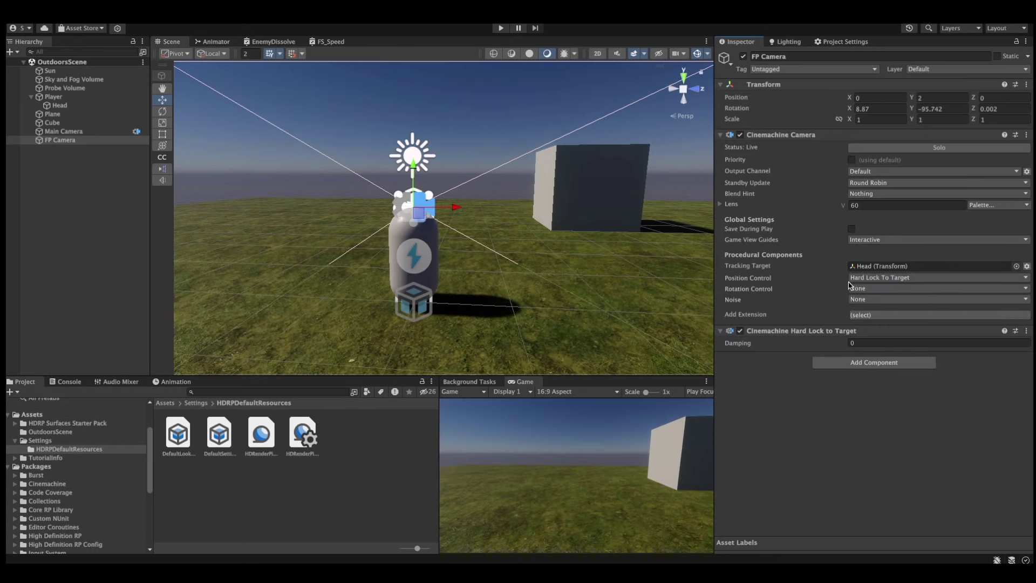
click(852, 288)
click(892, 326)
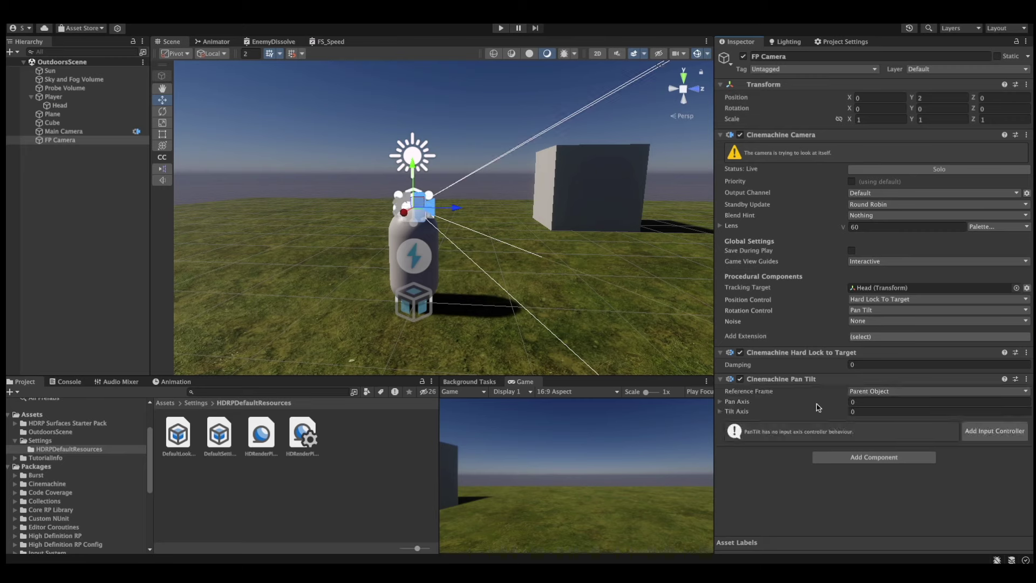
Add an Input Controller, save, and set Look X Accel and Decel Time to 0.
click(983, 441)
key(ctrl+s)
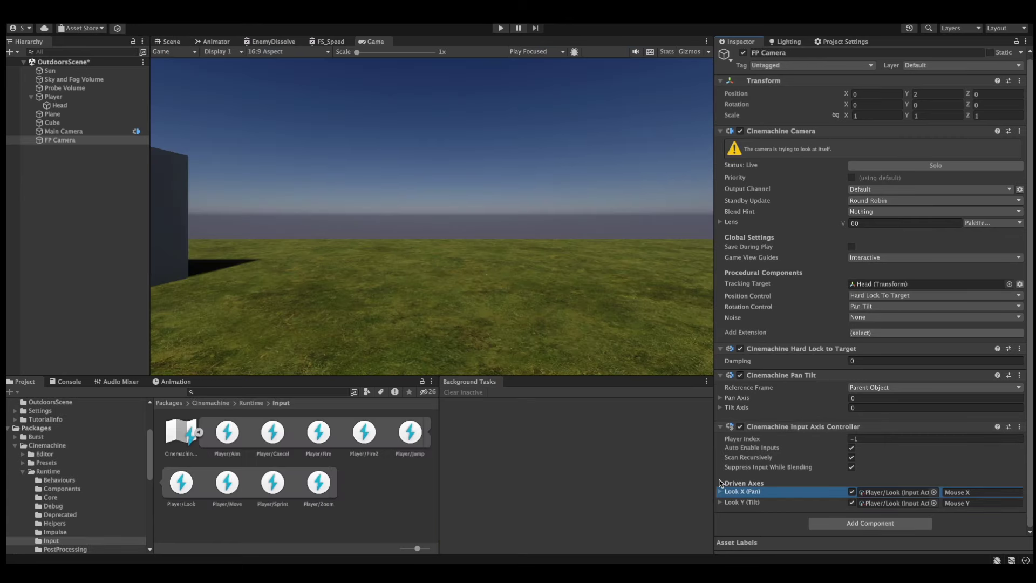
click(720, 491)
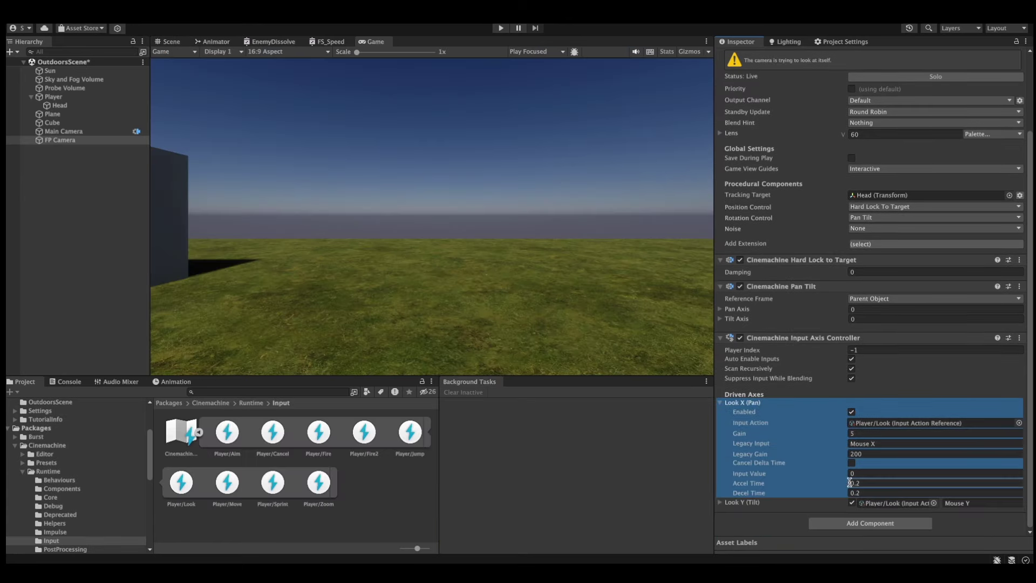
double_click(864, 484)
text(0)
double_click(866, 493)
text(0)
Set Look Y Accel and Decel Time to 0 and run the game.
click(724, 503)
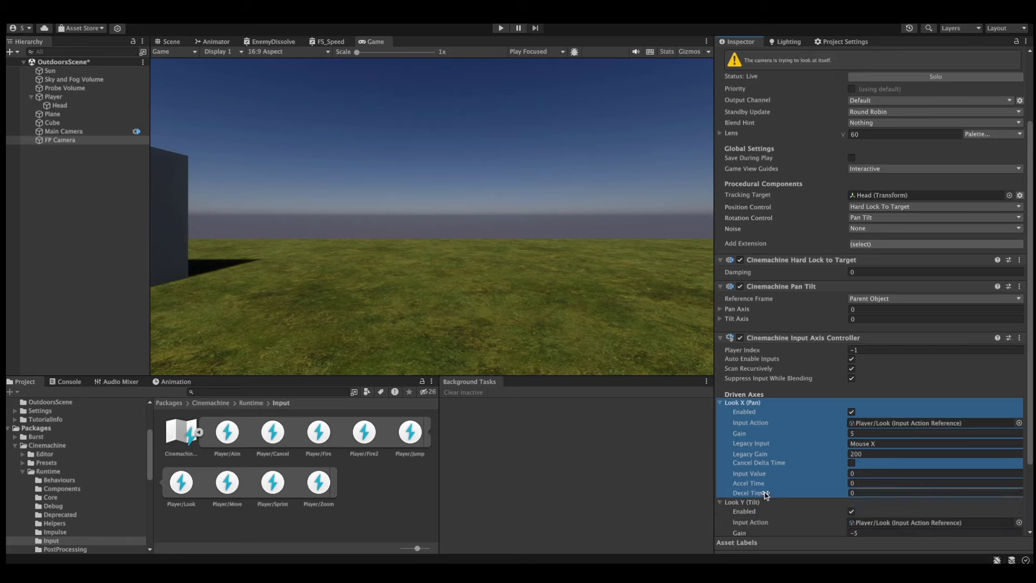
scroll(765, 493, down, 3)
double_click(863, 494)
text(0)
double_click(870, 504)
text(0)
click(747, 527)
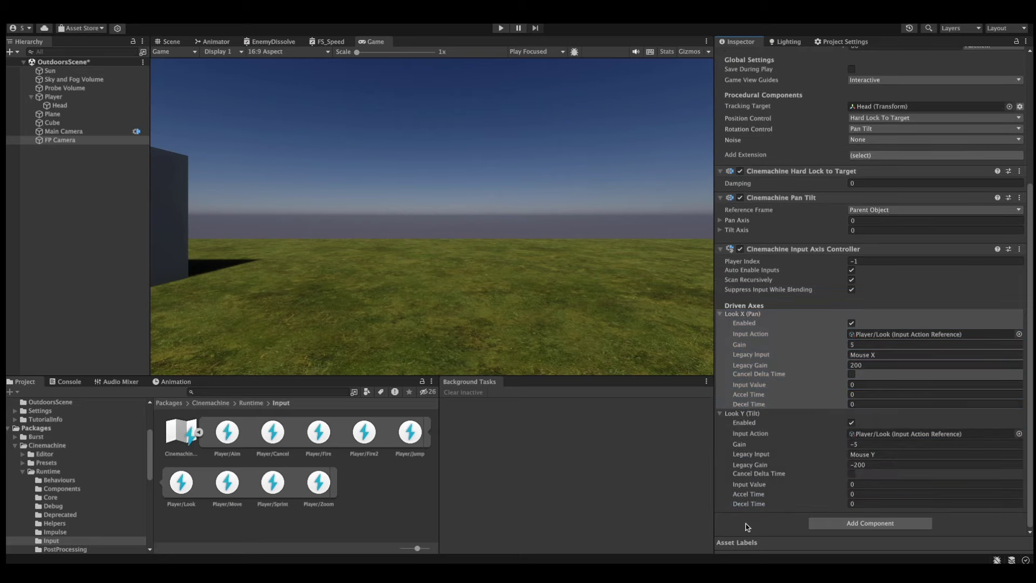
click(501, 29)
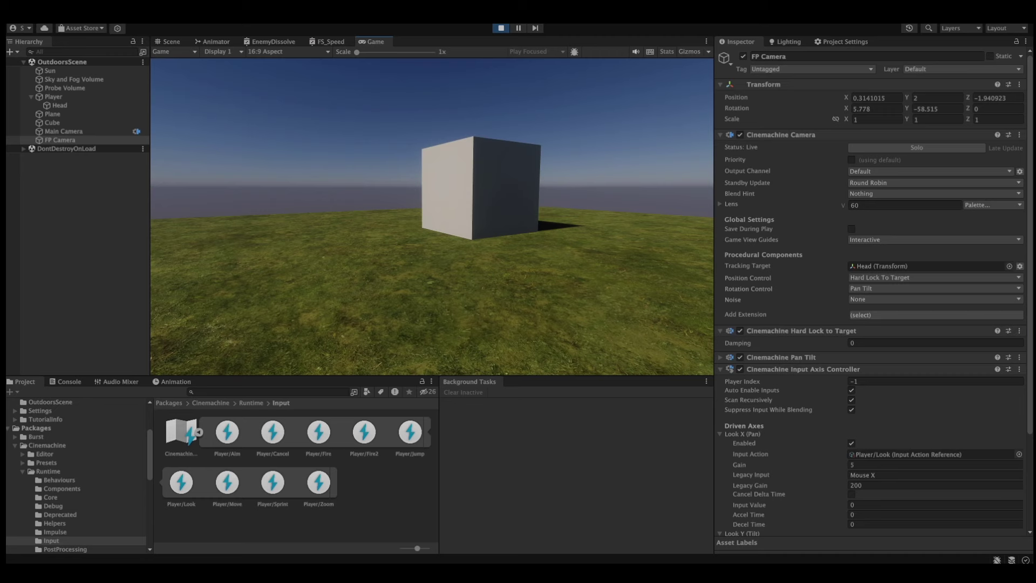
key(ctrl+p)
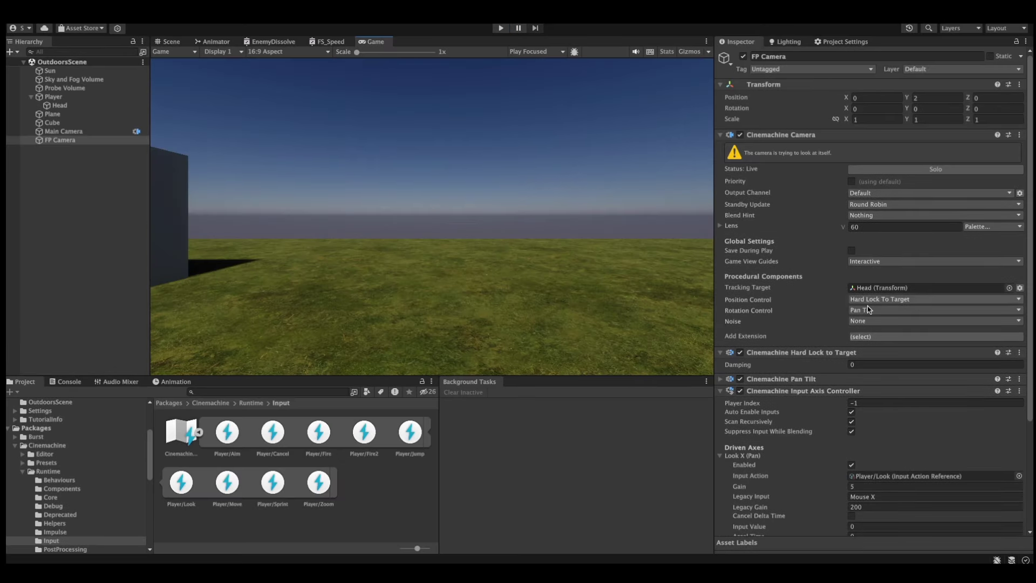
Give FP Camera Basic Multi Channel Perlin noise with the Handheld_normal_mild preset.
click(868, 321)
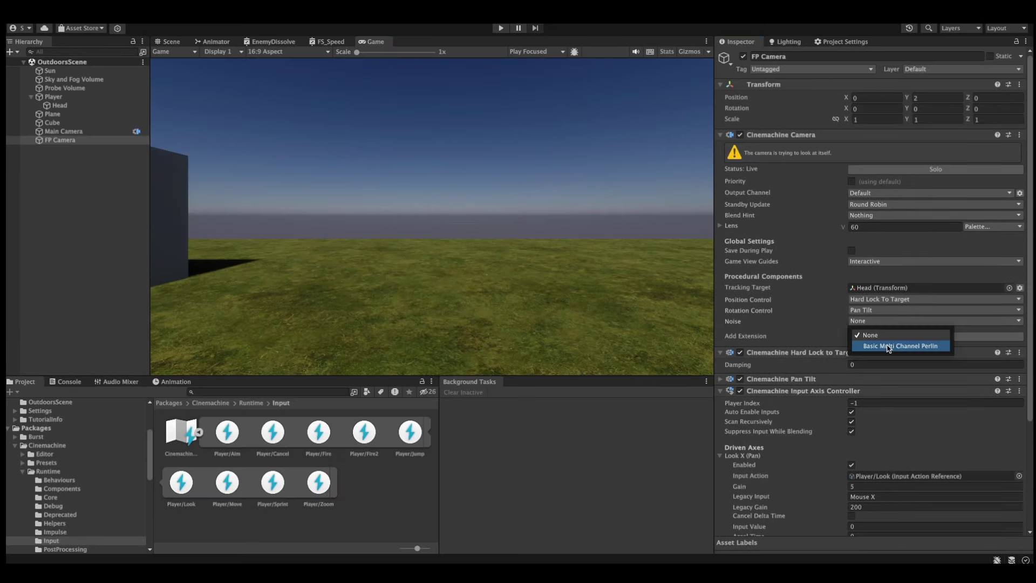
click(875, 346)
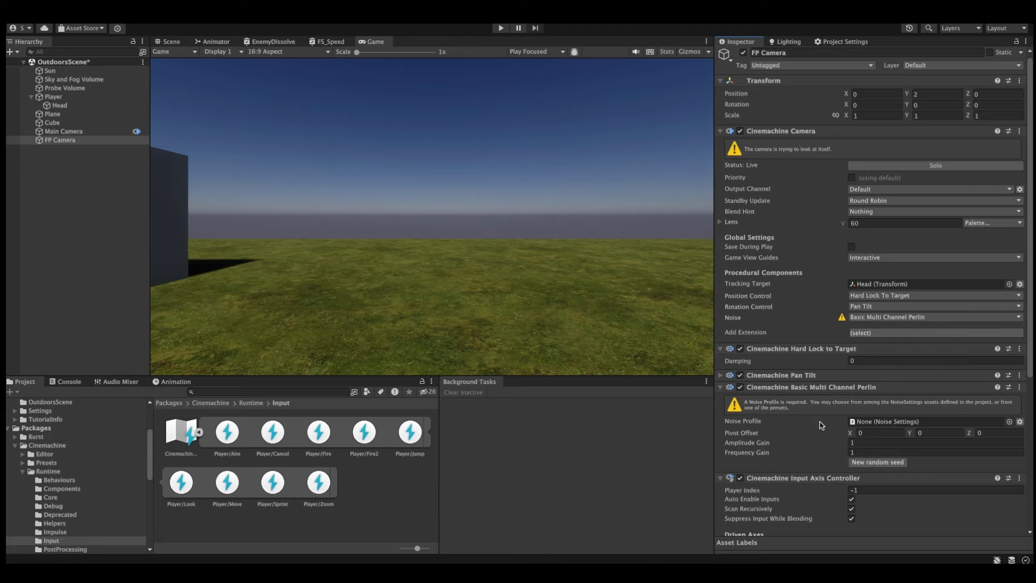
click(1021, 422)
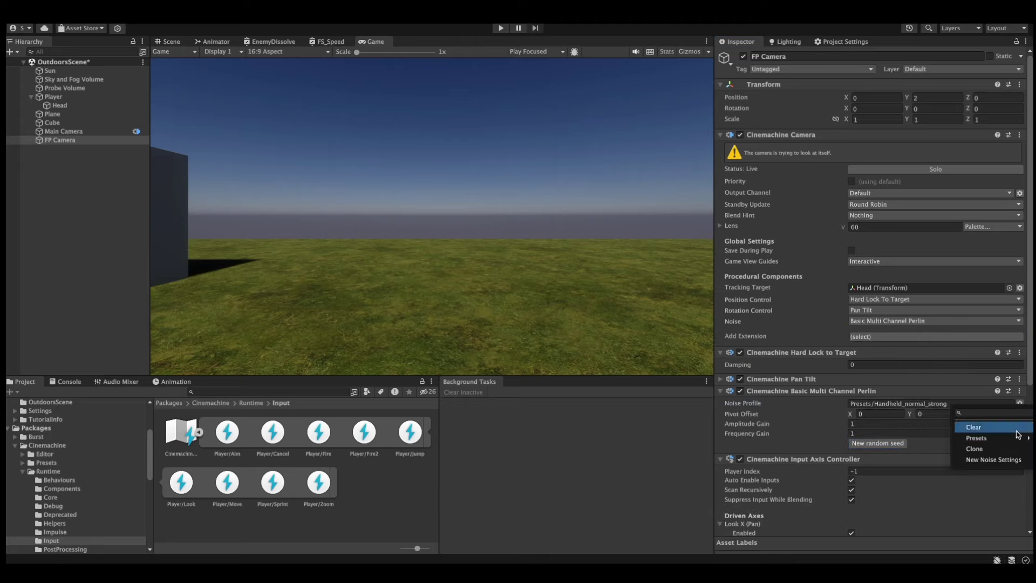
mouse_move(978, 438)
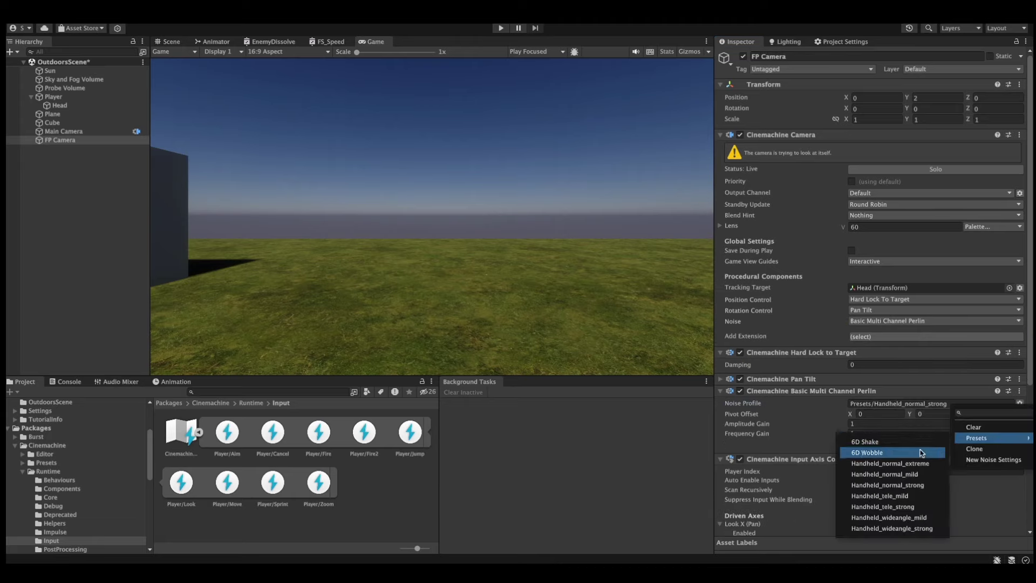
click(937, 479)
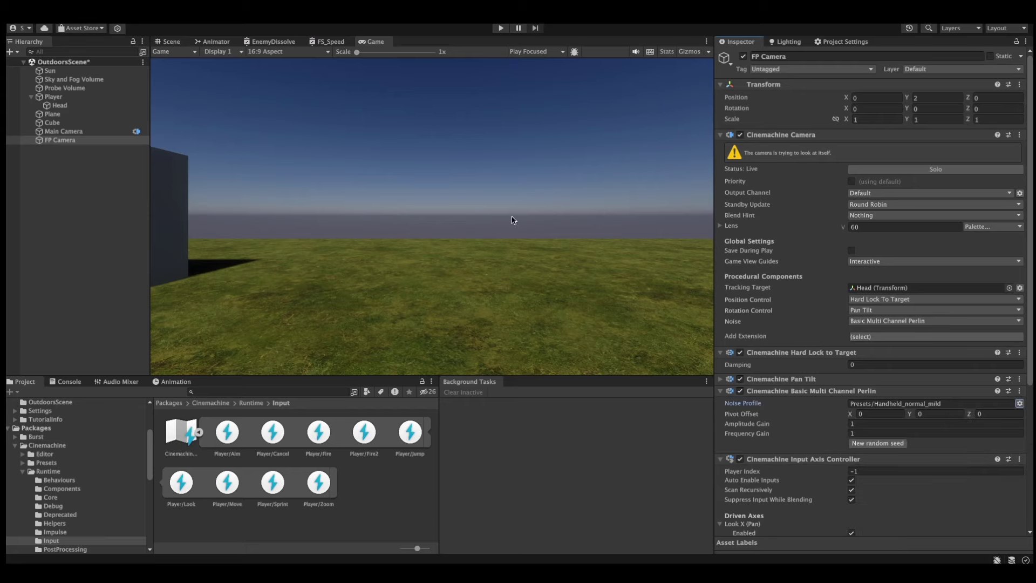
Preview the noise in Play mode, then rerun with Amplitude Gain 0.2 and Frequency Gain 0.3.
click(501, 28)
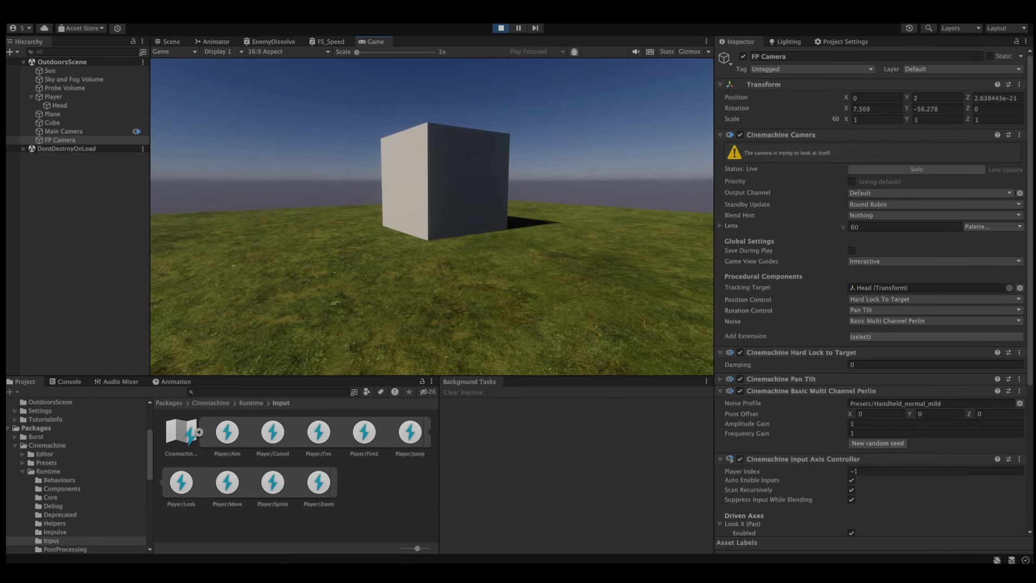
key(ctrl+p)
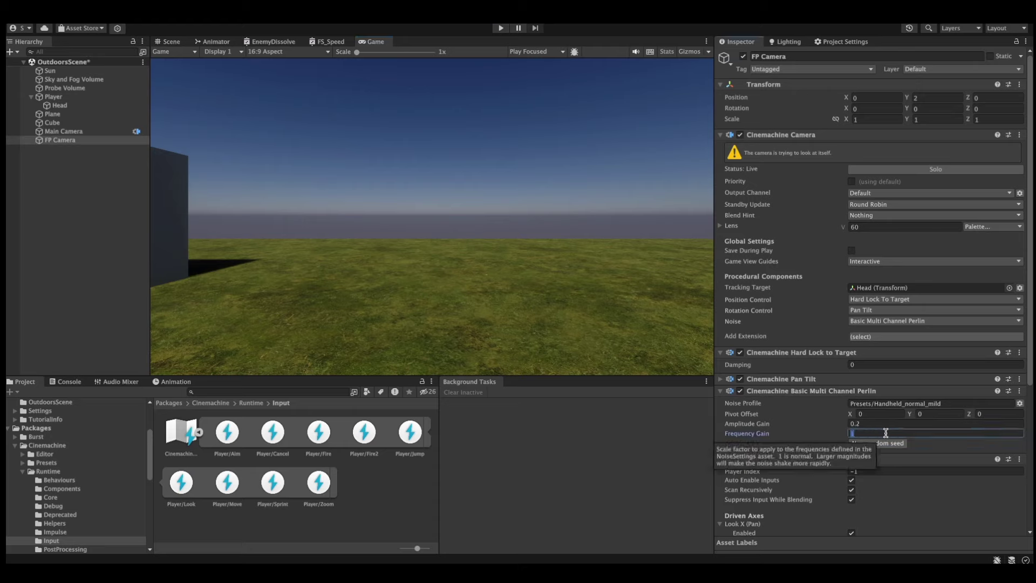
click(501, 28)
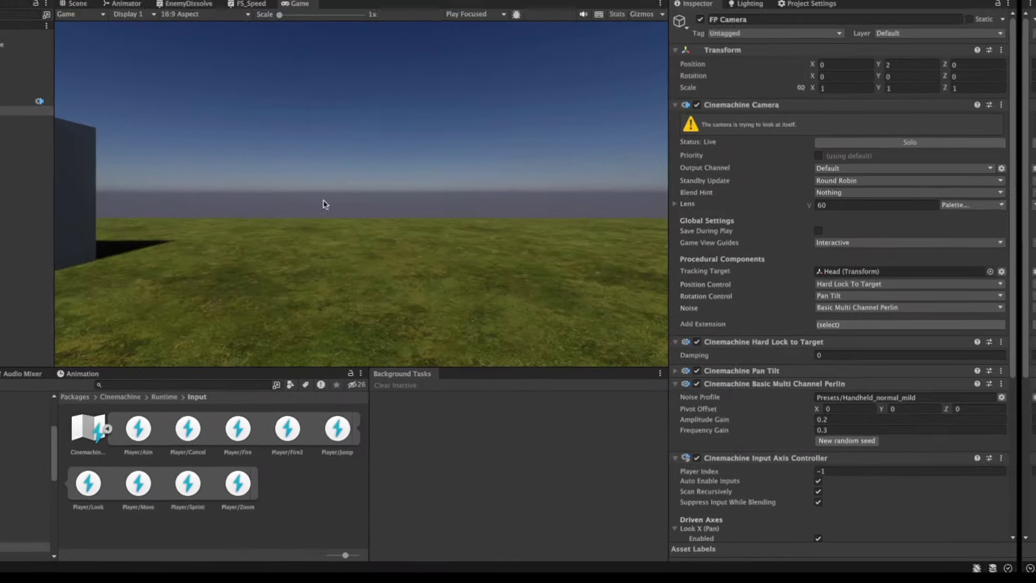
Add a Cinemachine Impulse Listener component to the FP Camera.
scroll(864, 432, down, 8)
click(853, 529)
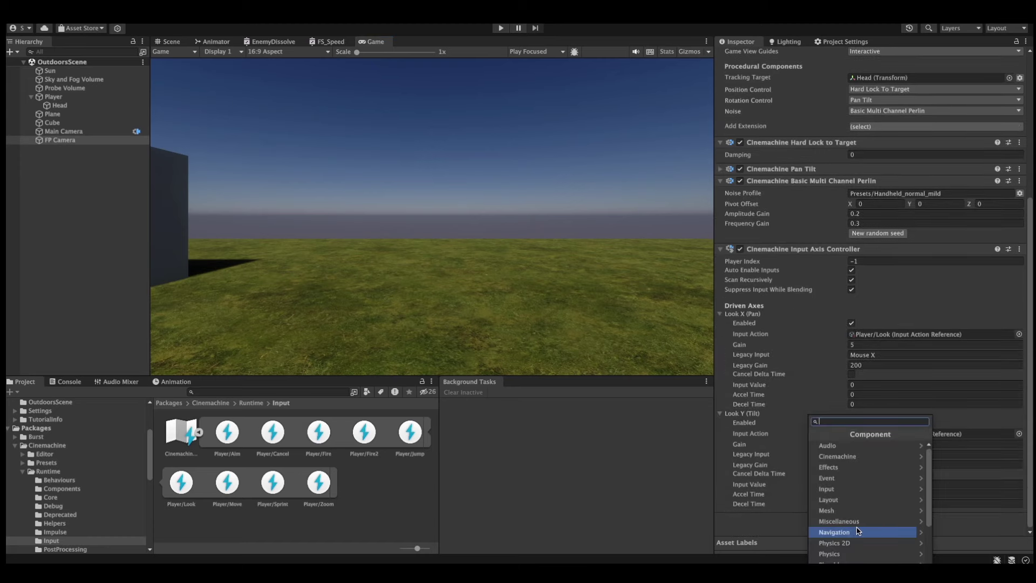
text(impulse)
key(Down)
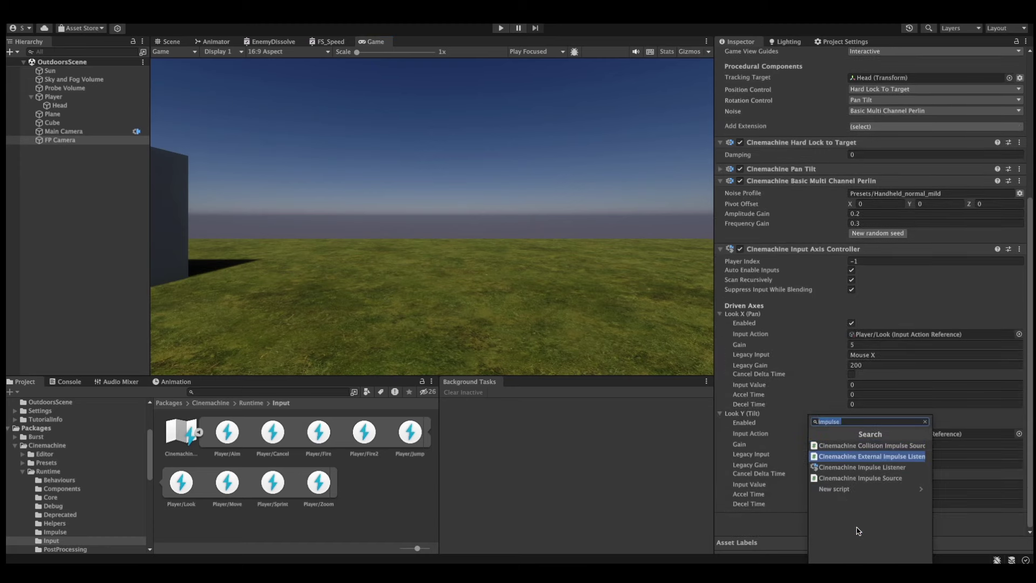
key(Down)
key(Return)
Keep the listener's Apply After on Noise and review its Reaction Settings.
scroll(782, 458, down, 5)
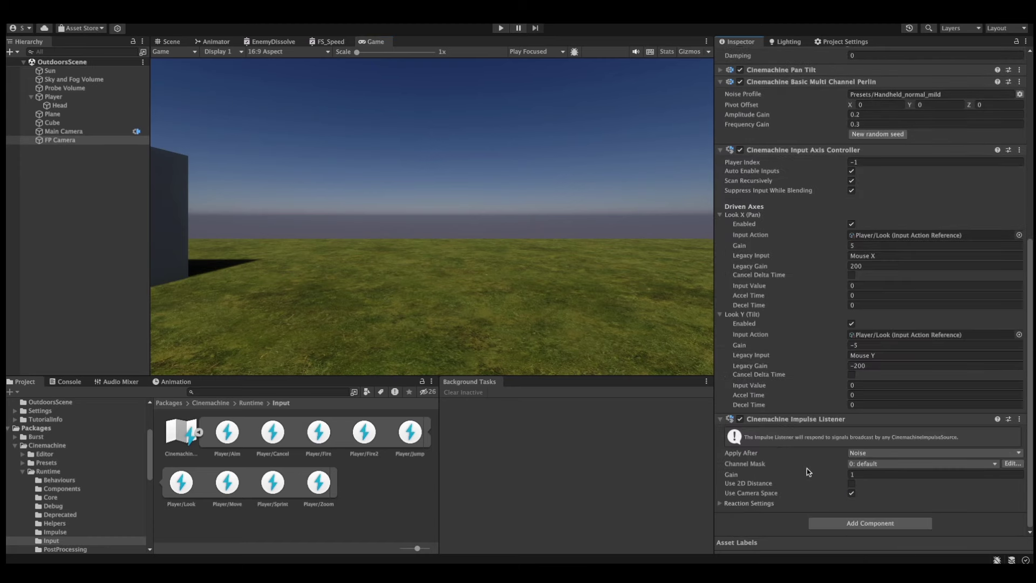
click(886, 455)
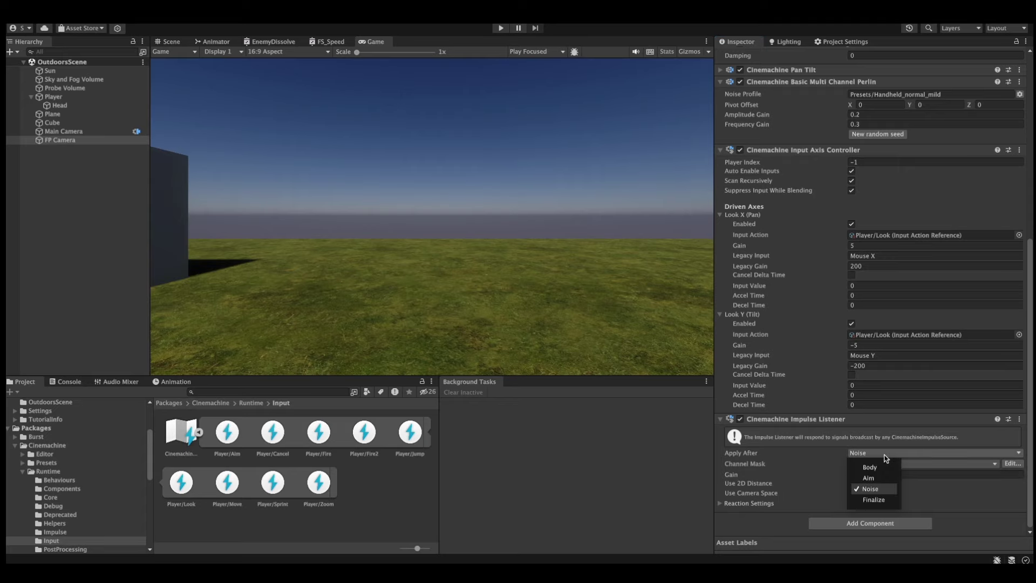
click(788, 455)
click(748, 504)
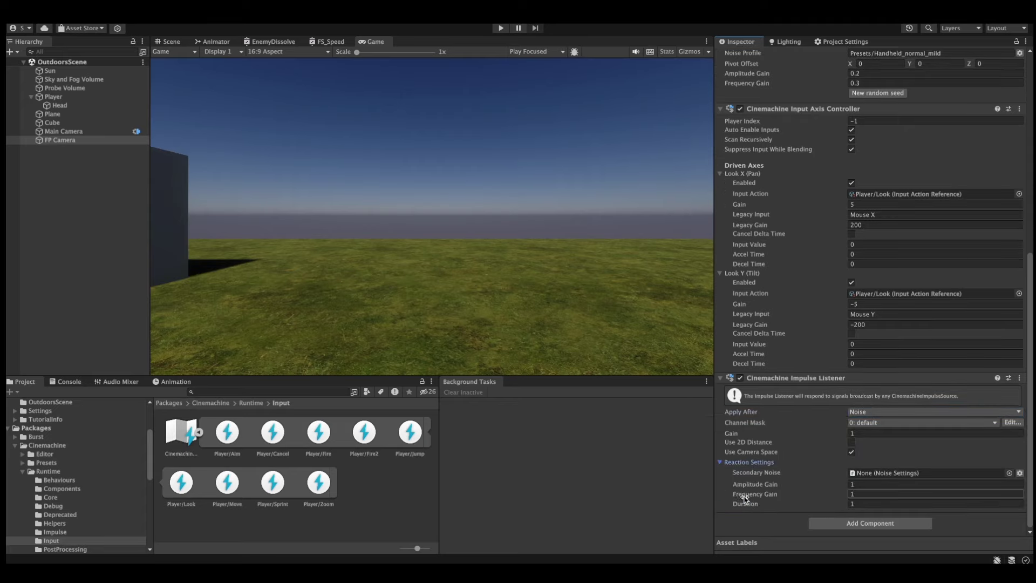
click(749, 463)
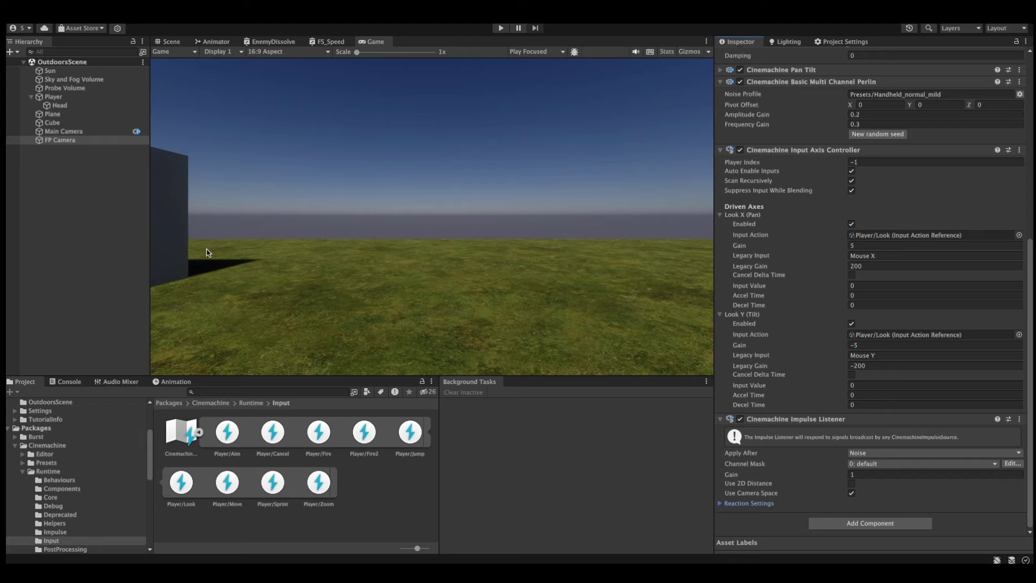
click(80, 154)
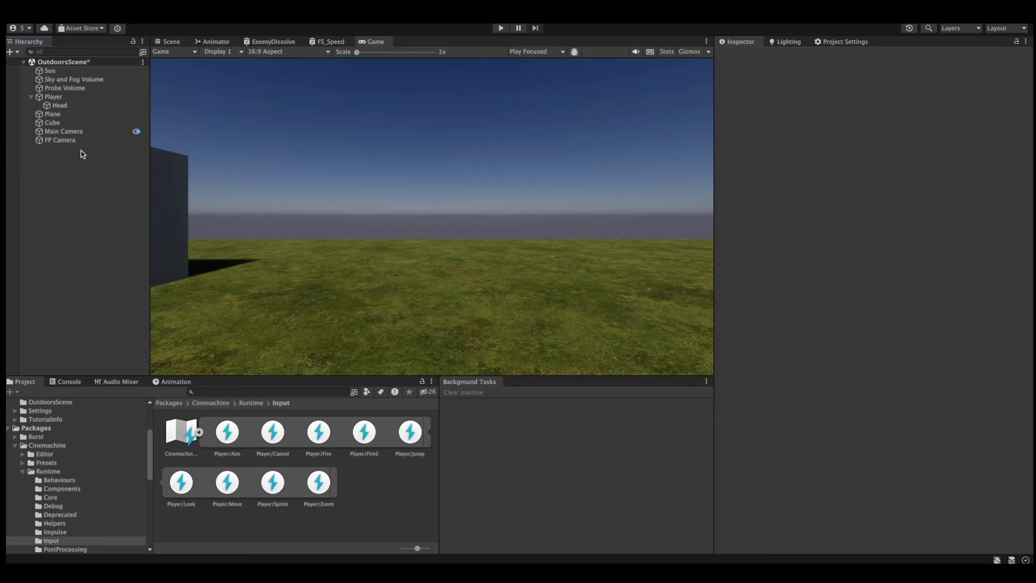
Create an empty GameObject in the Hierarchy named 'Impulse Source'.
right_click(81, 152)
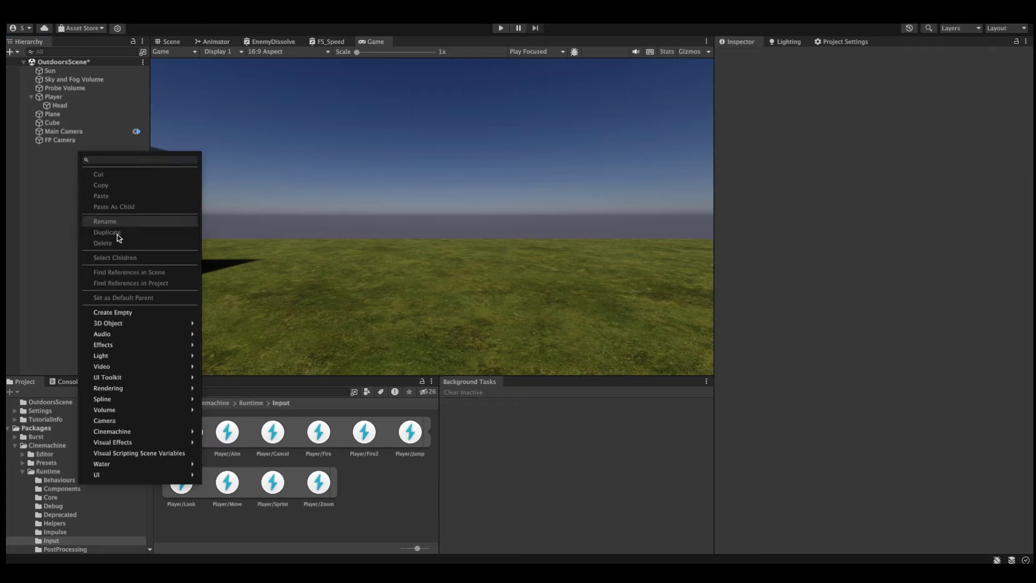
click(129, 313)
text(Impulse Source)
key(Return)
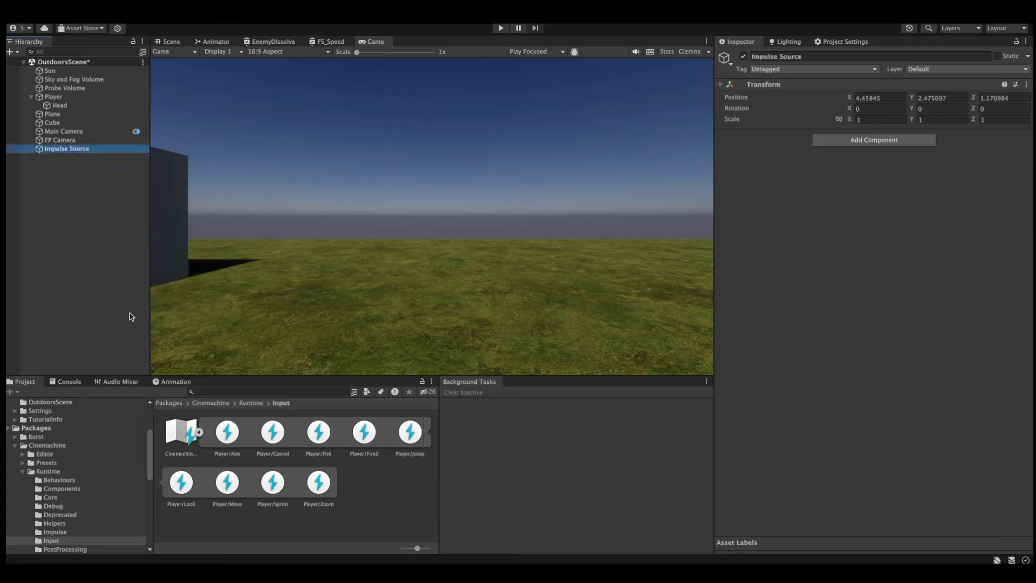
Add a Cinemachine Impulse Source component to the Impulse Source object.
click(918, 141)
text(impulse sour)
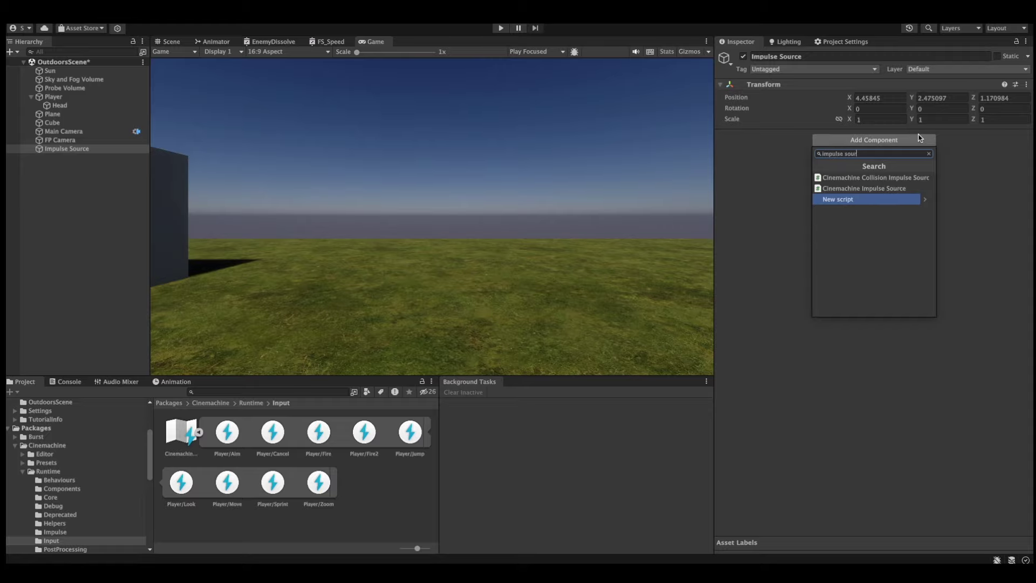
key(Up)
key(Return)
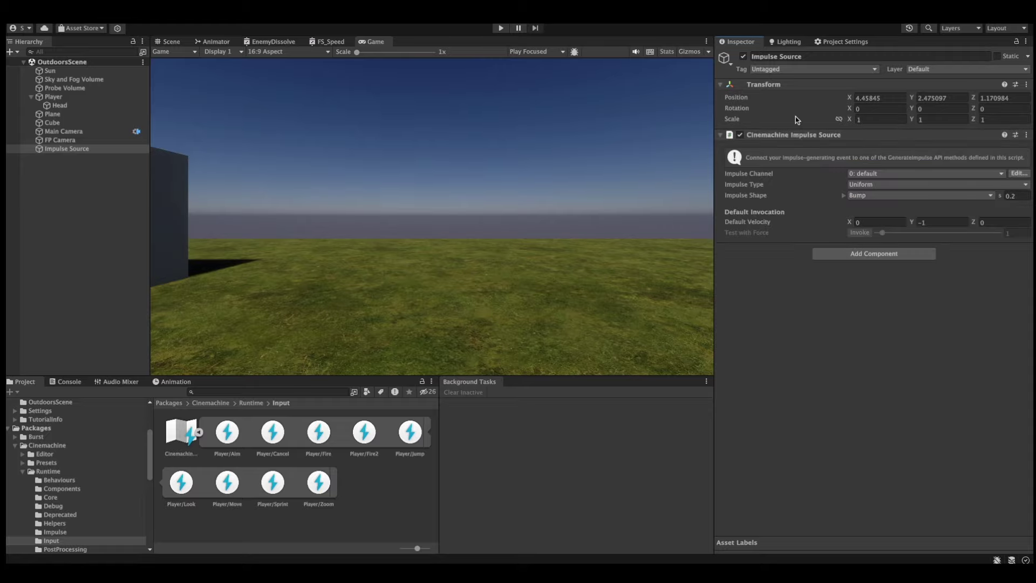
key(ctrl+p)
Walk the player toward the cube and fire two test impulses with the Bump shape.
key(w)
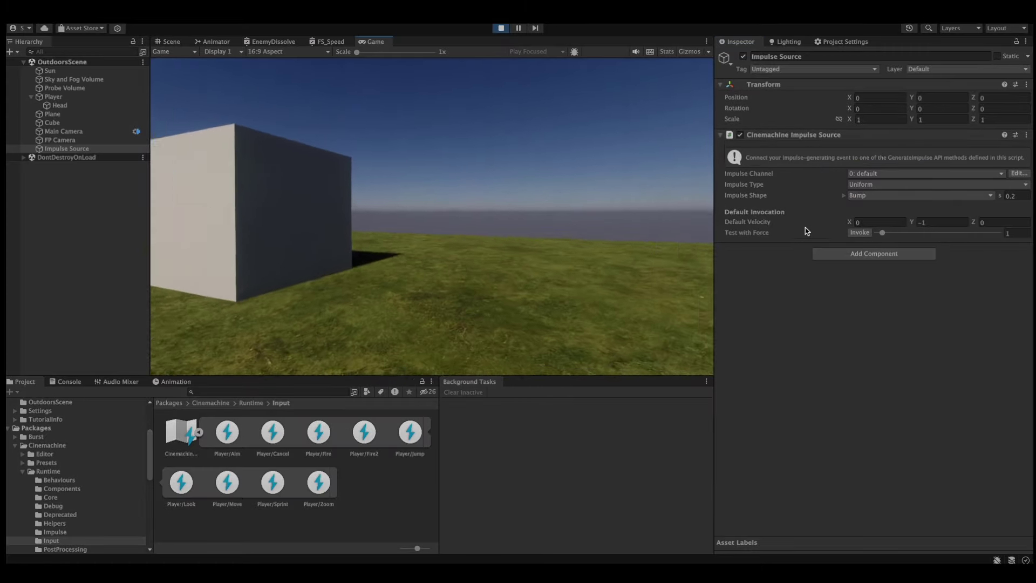
click(851, 234)
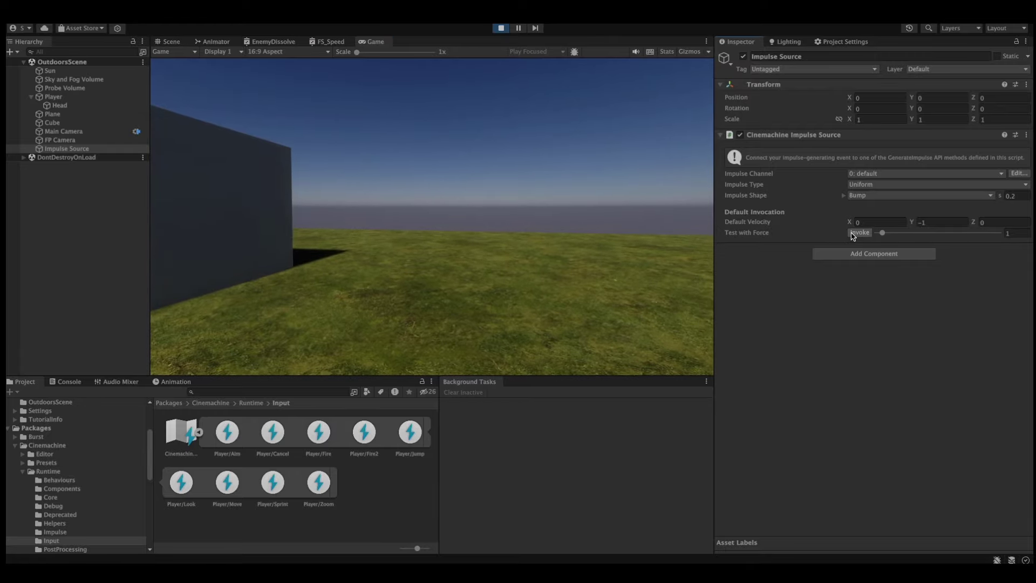
click(853, 236)
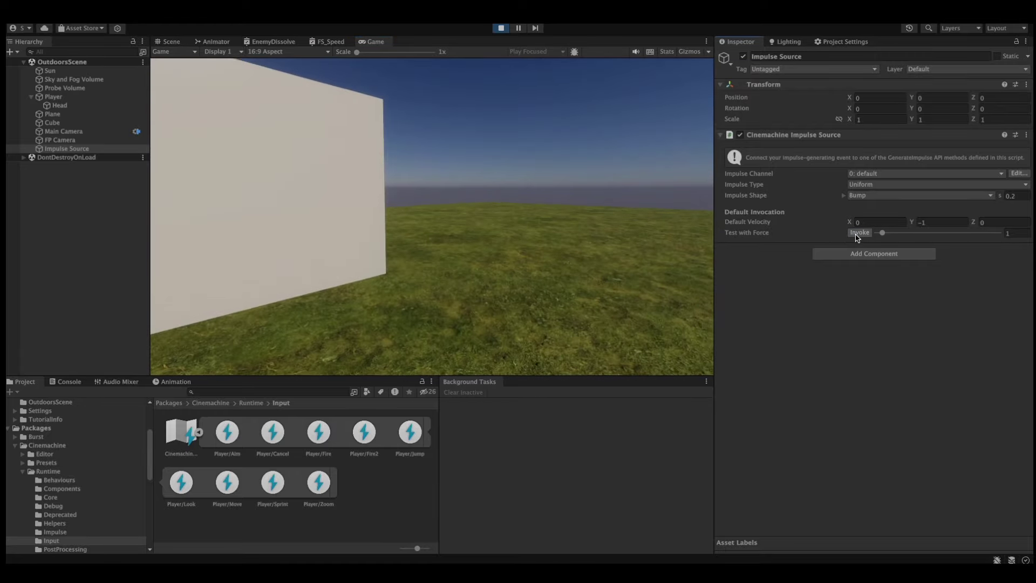
Switch the impulse shape to Explosion, fire it several times with weaker velocity, then stop playing.
click(871, 196)
click(888, 243)
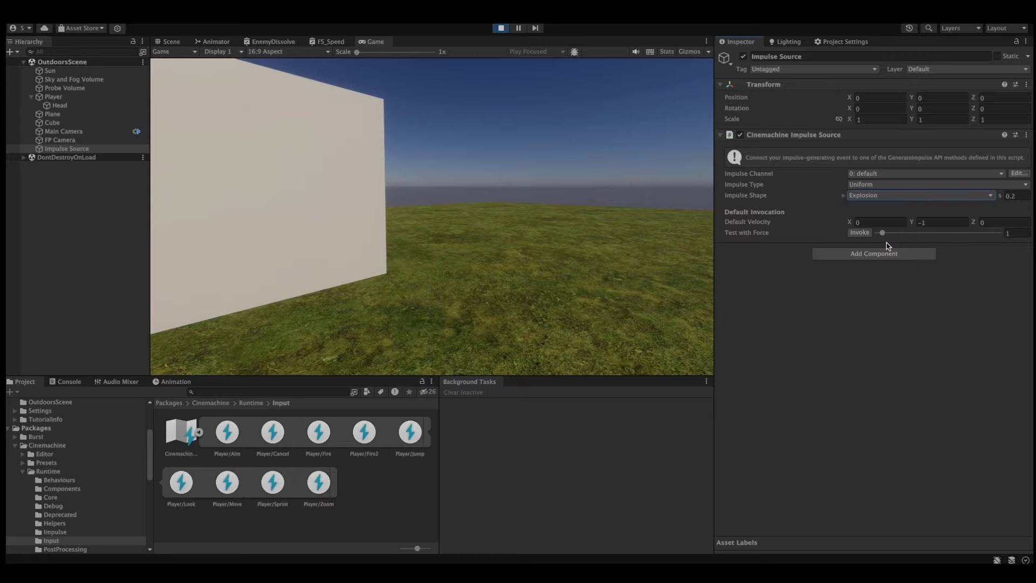
click(863, 233)
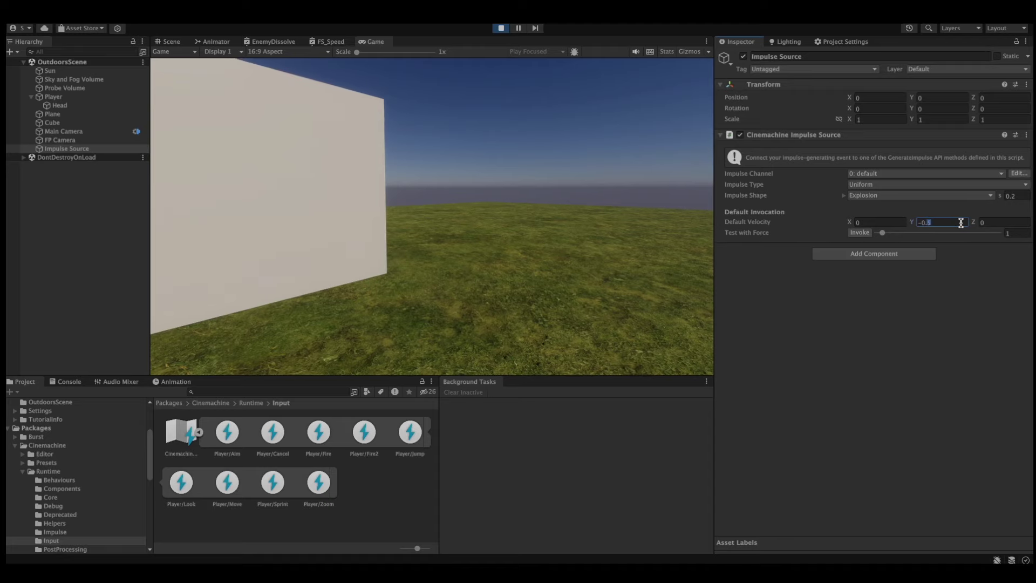
click(859, 233)
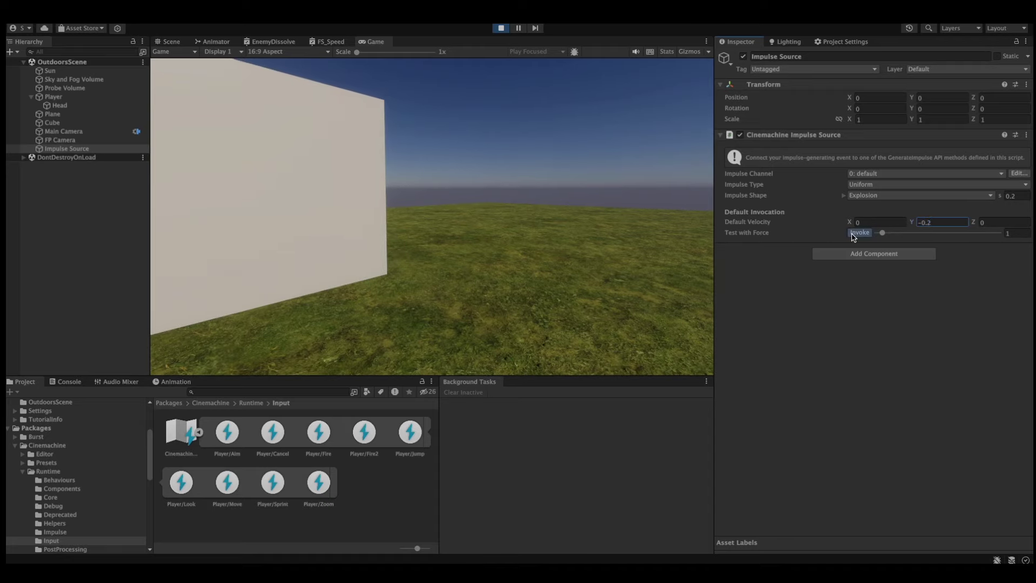
click(863, 233)
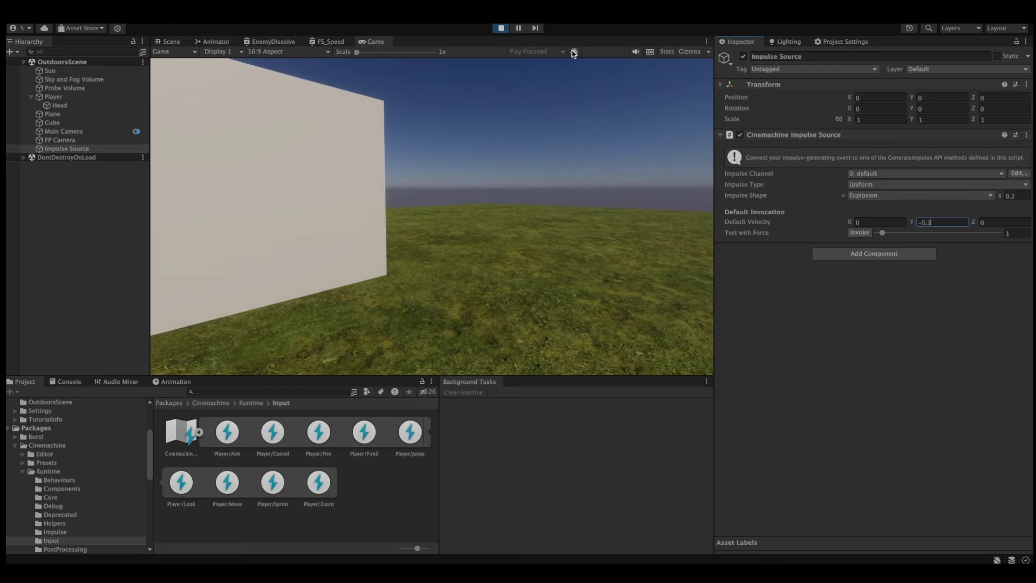
click(501, 28)
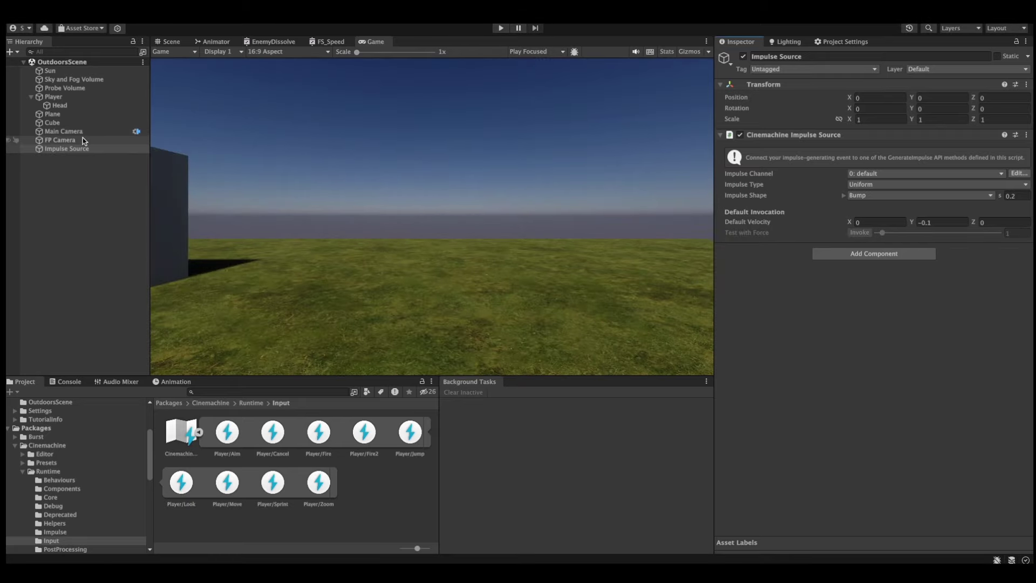
Set the FP Camera listener's Secondary Noise to the 6D Shake preset and save the scene.
click(82, 139)
scroll(778, 398, down, 5)
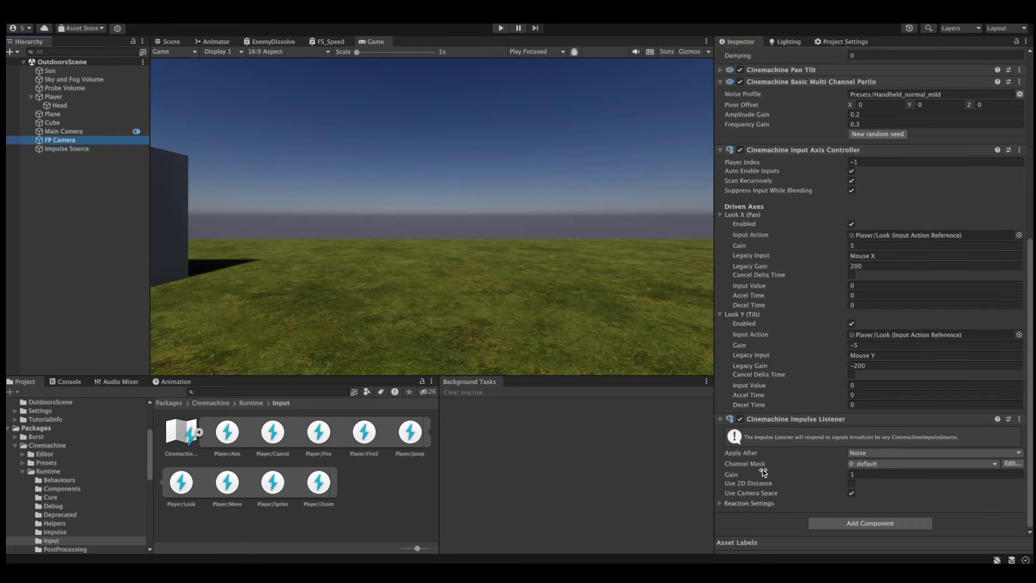
click(757, 508)
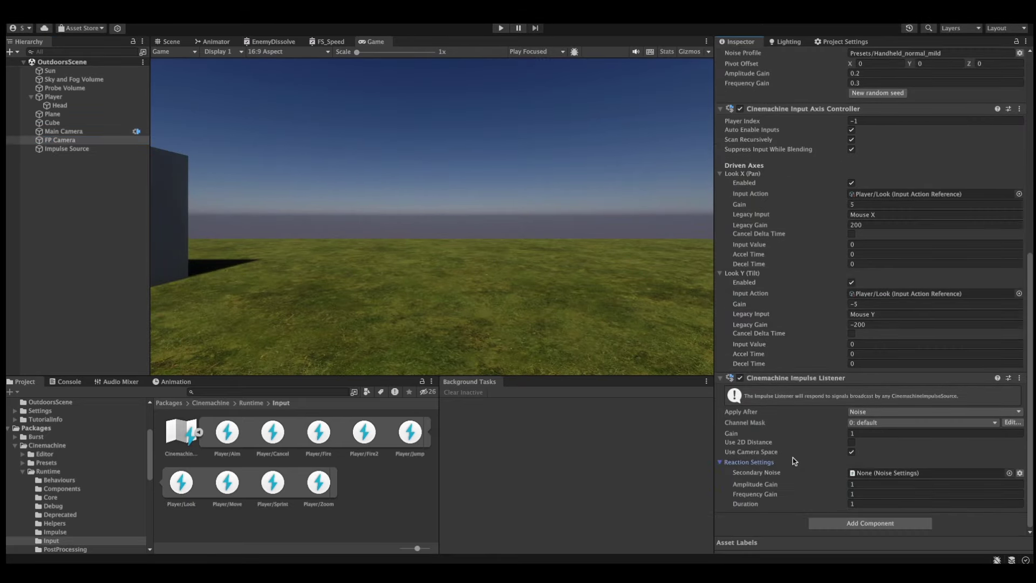
click(1022, 473)
mouse_move(1016, 512)
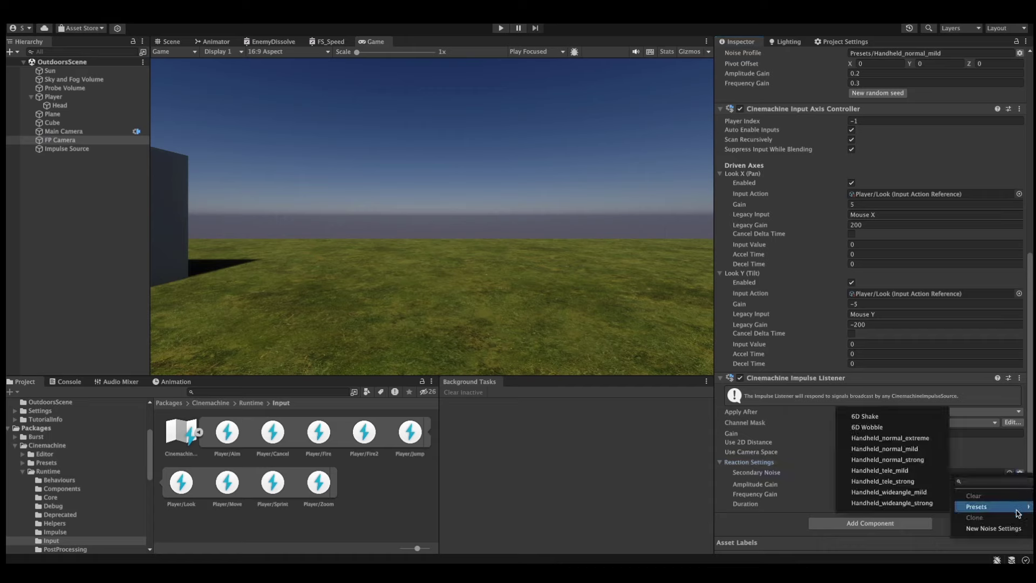
click(865, 416)
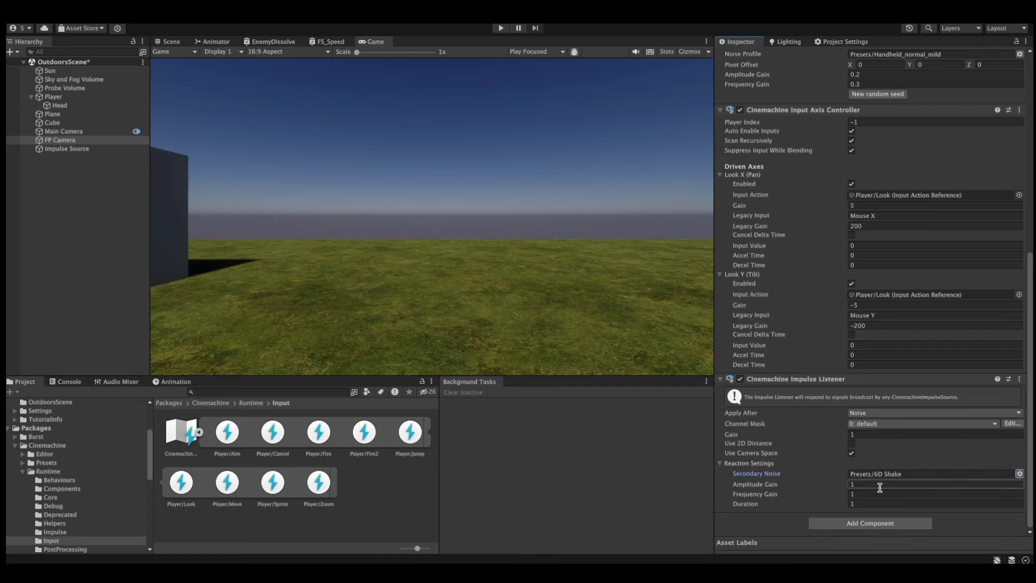
key(ctrl+s)
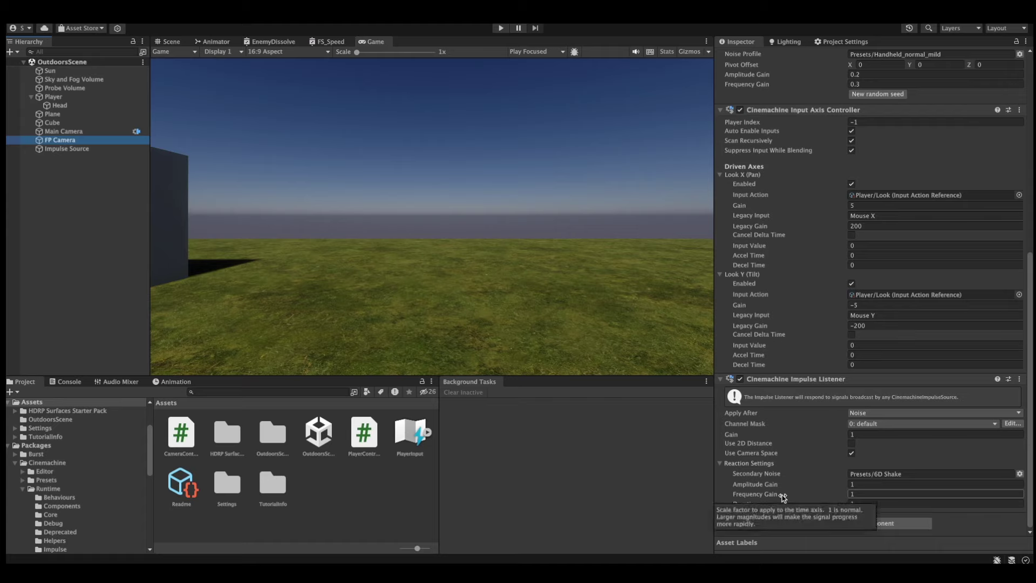
Set the secondary noise Amplitude Gain and Frequency Gain to 10, then enter Play mode.
click(885, 484)
text(10)
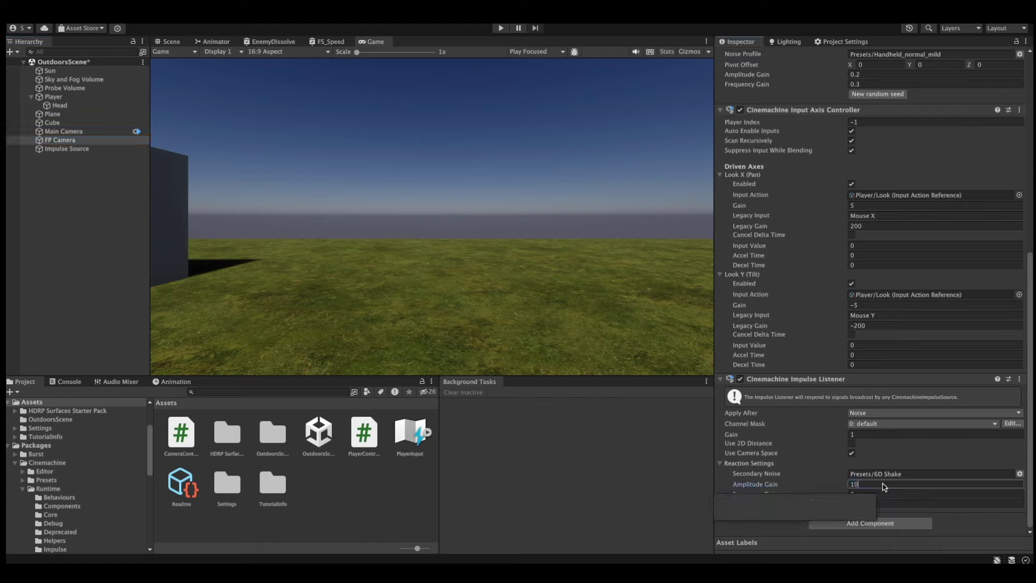
click(903, 492)
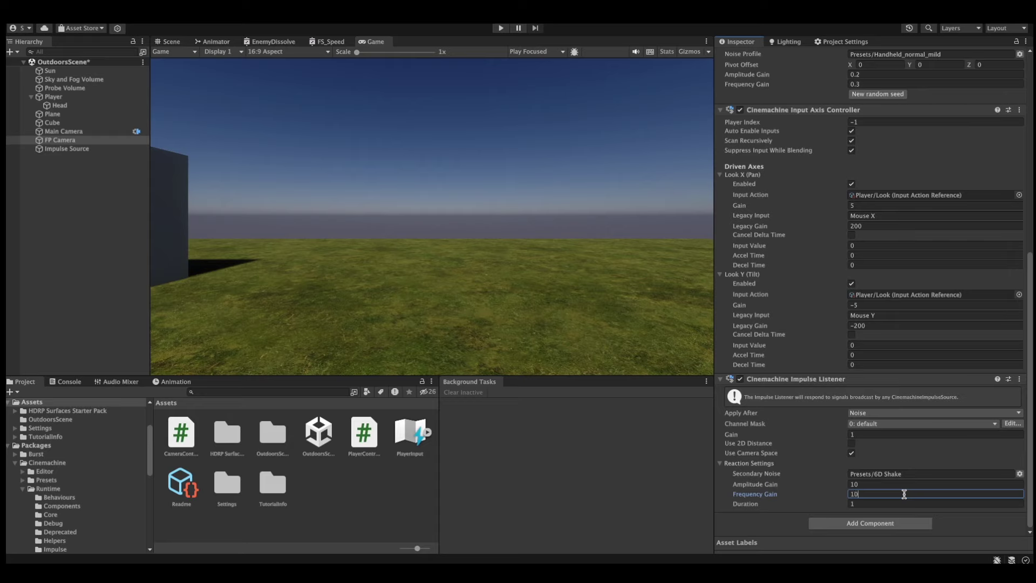
text(10)
click(501, 28)
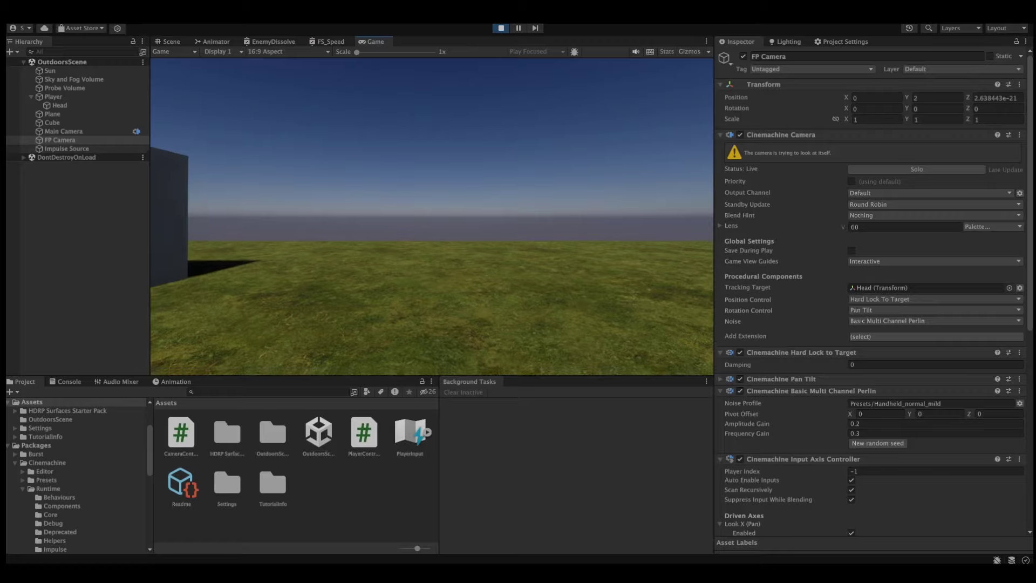
Select Impulse Source during play to view its Explosion shape, -0.05 velocity Y and 0.5 length.
click(67, 149)
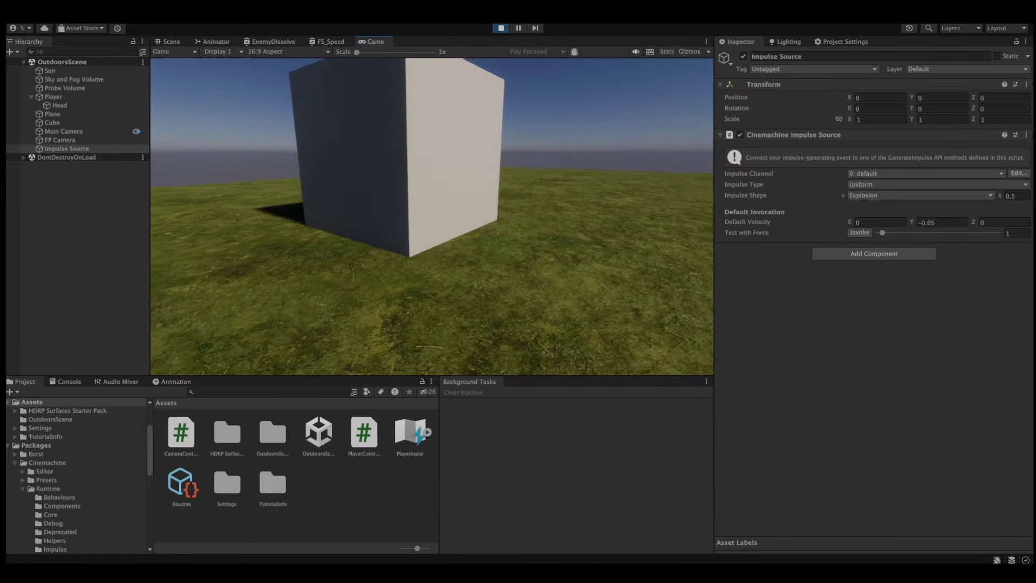
Maximize the Game view with Shift+Space to view the first-person cube scene full-size.
key(shift+space)
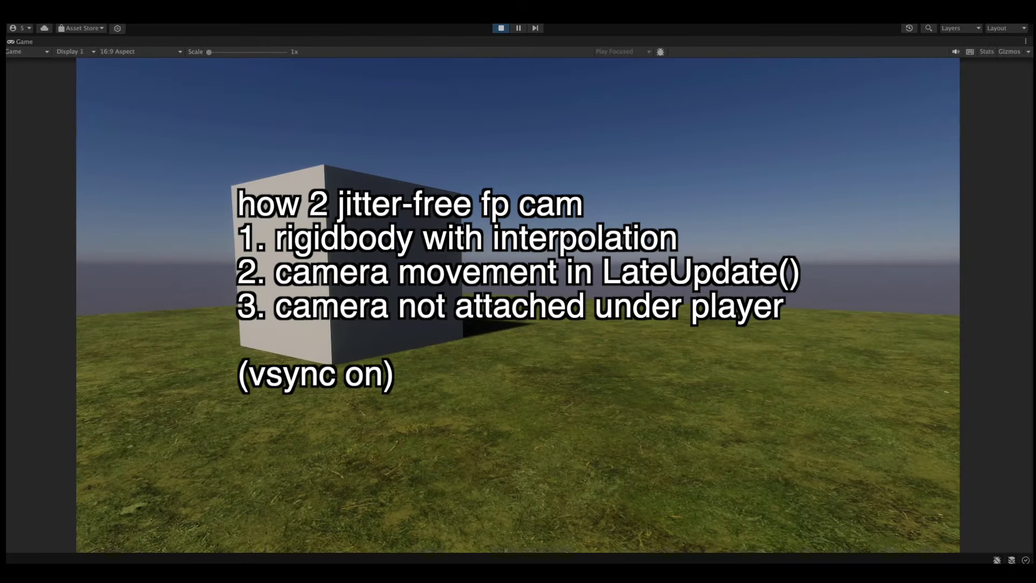